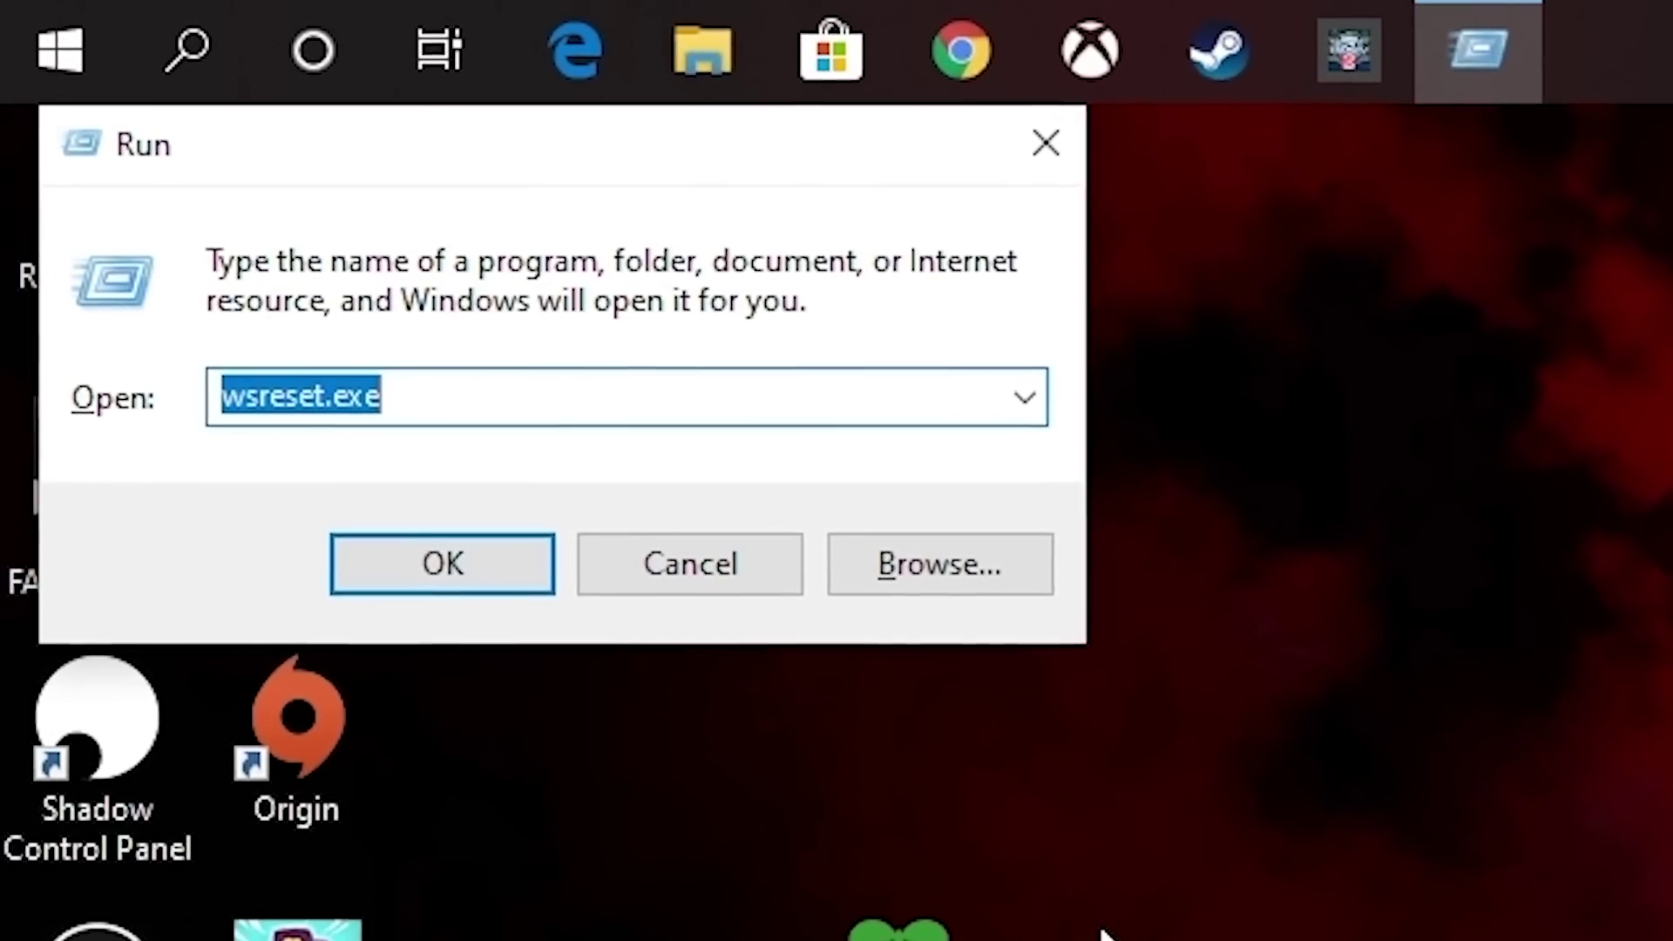
# - Search Start for wsreset and run it to reset the Microsoft Store cache
pyautogui.moveTo(493, 396); pyautogui.dragTo(101, 400)
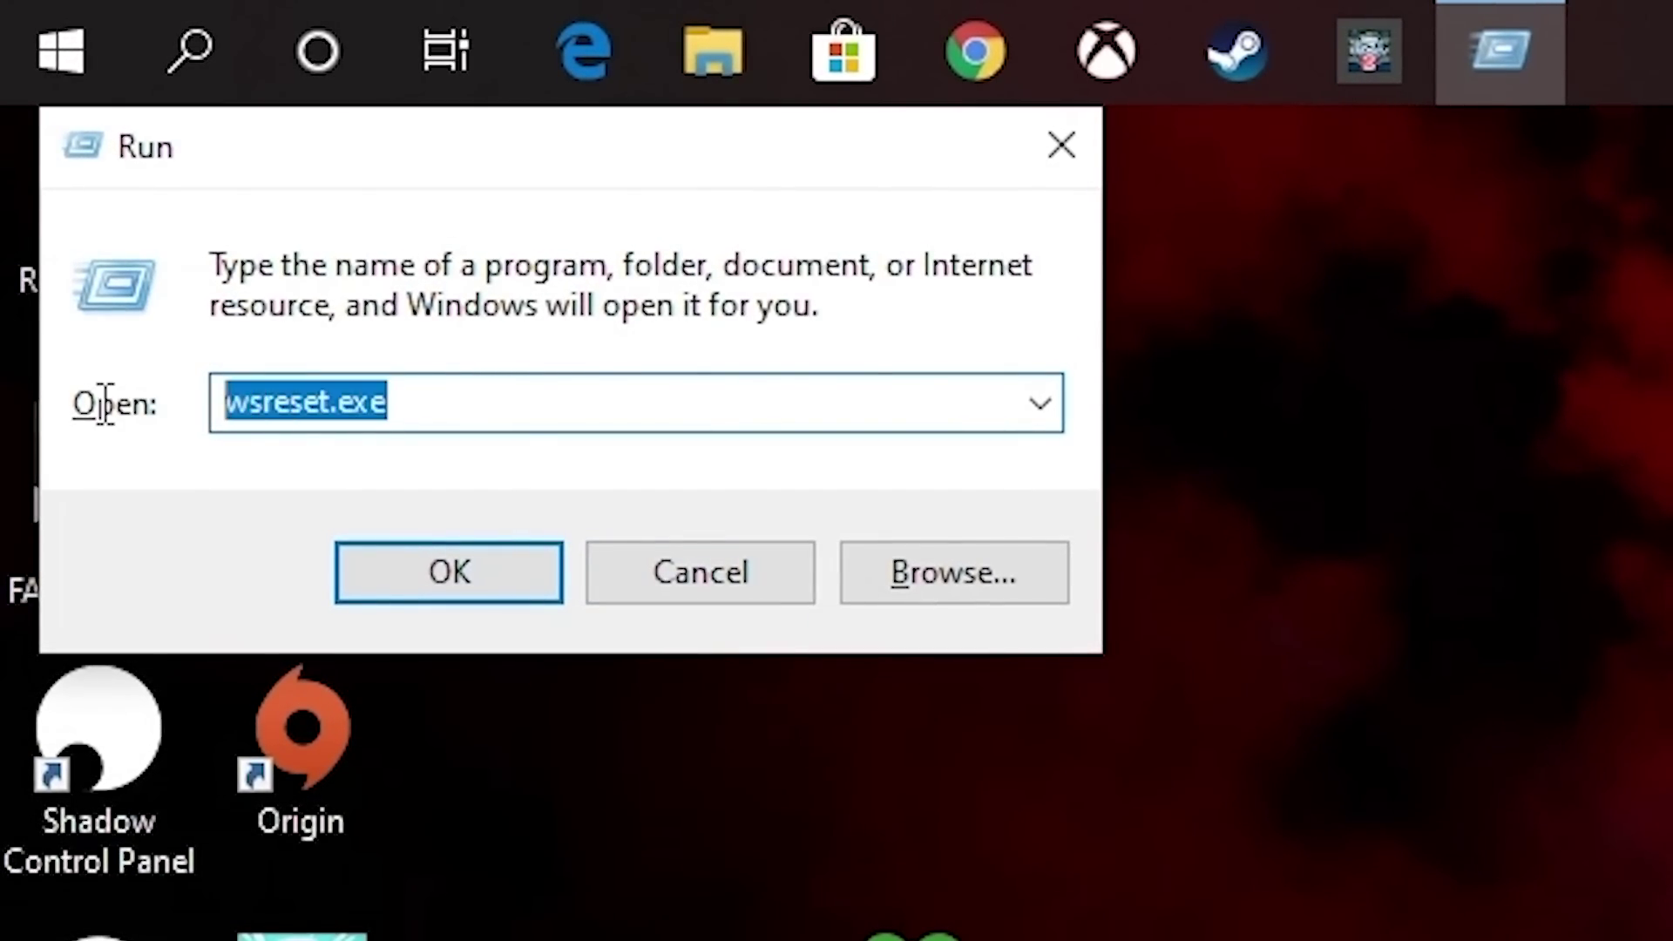
pyautogui.click(39, 76)
pyautogui.write('wsreset')
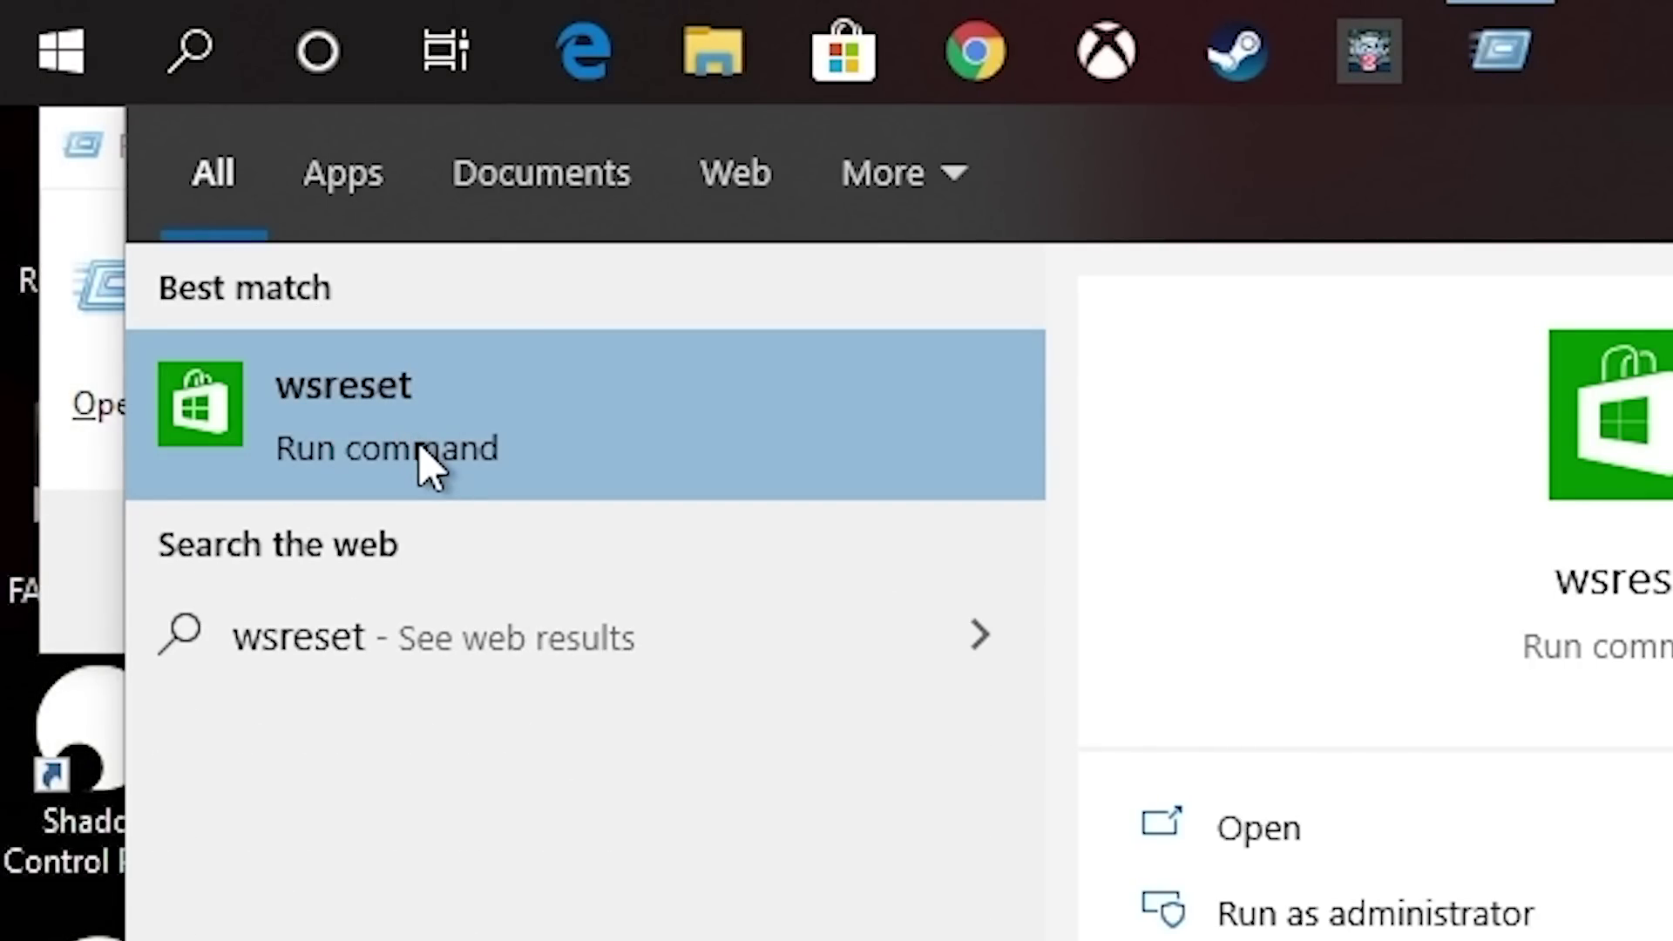
pyautogui.click(441, 459)
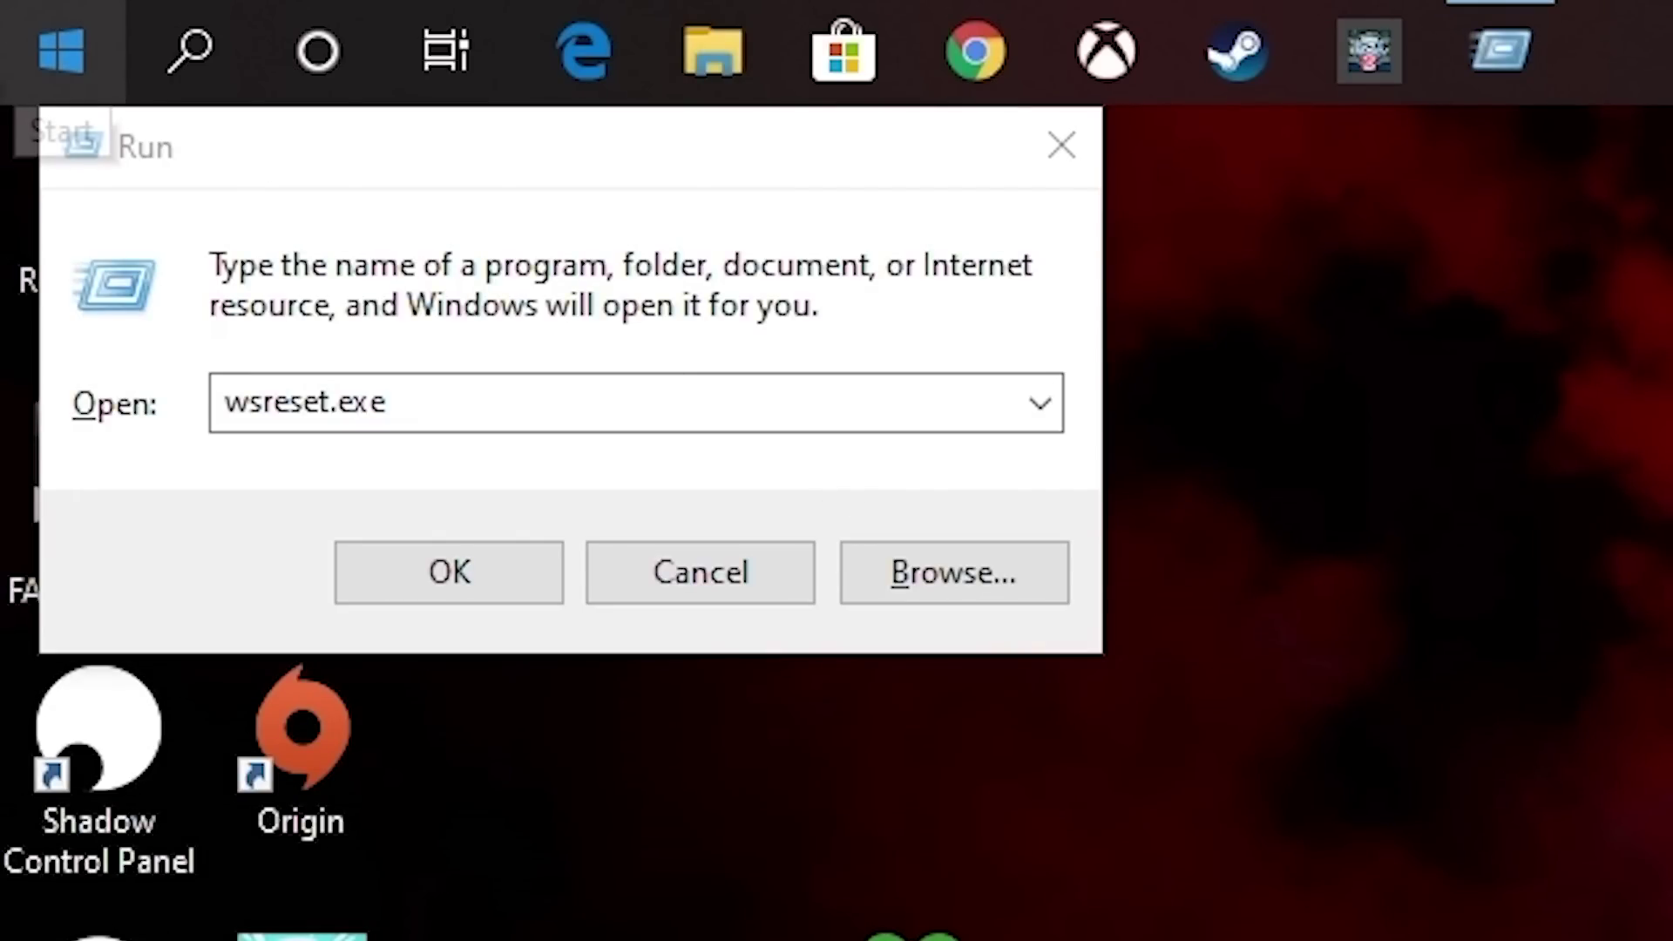
# - Find Microsoft Store via a 'store' search and show its App settings Reset section
pyautogui.click(100, 42)
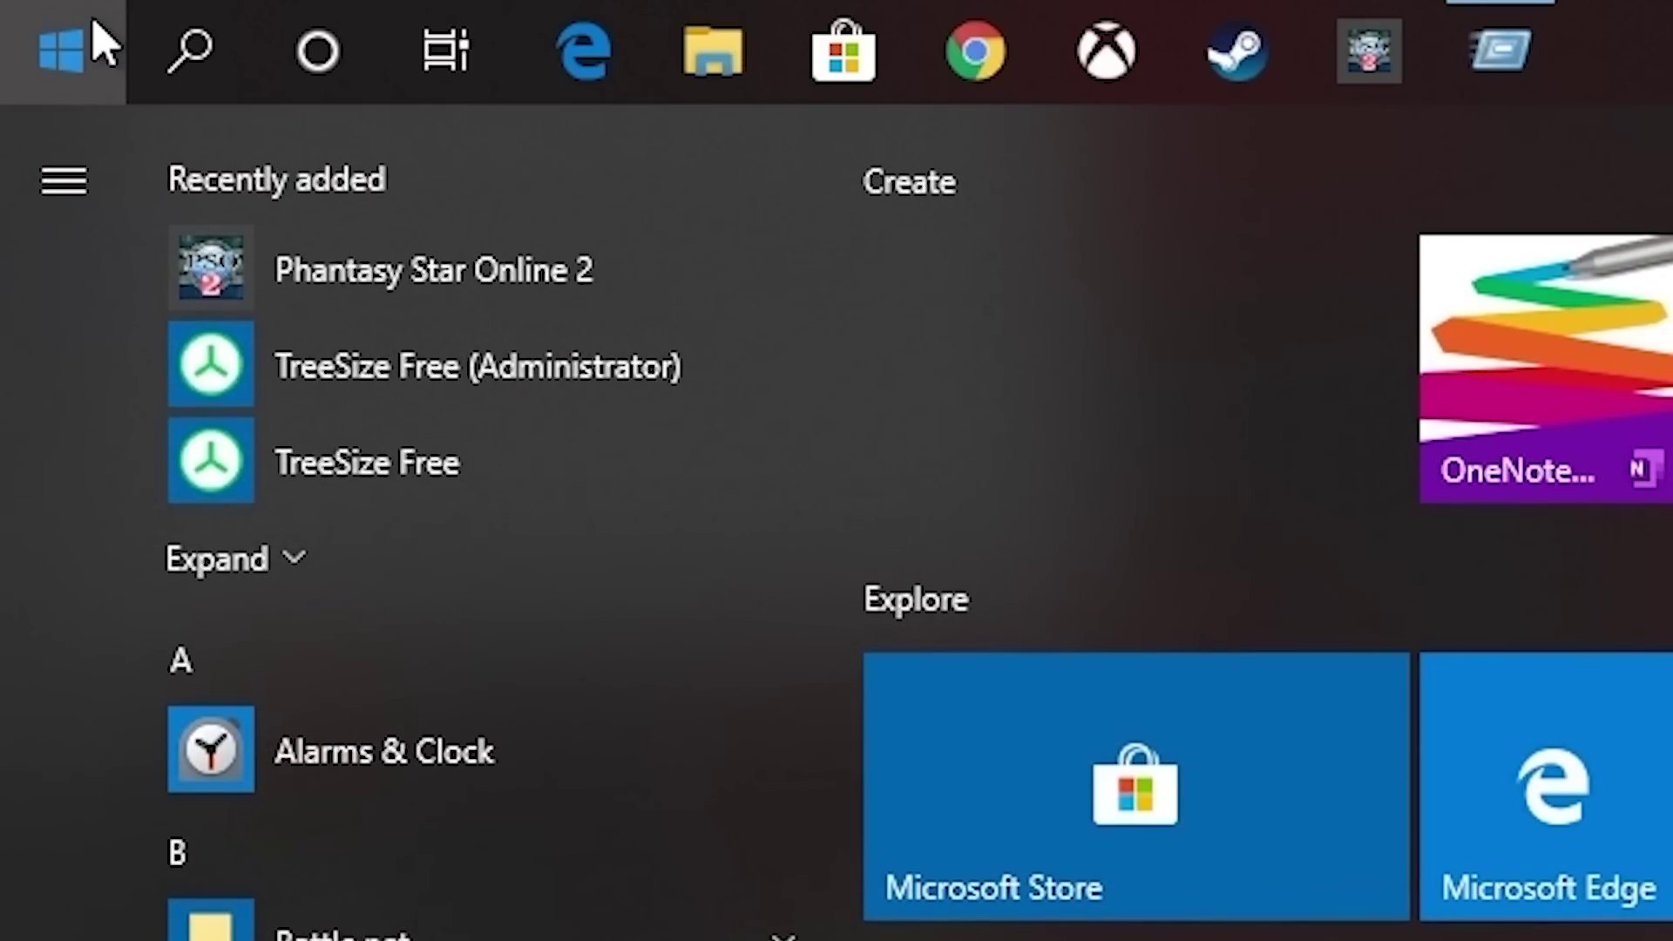
pyautogui.write('ste')
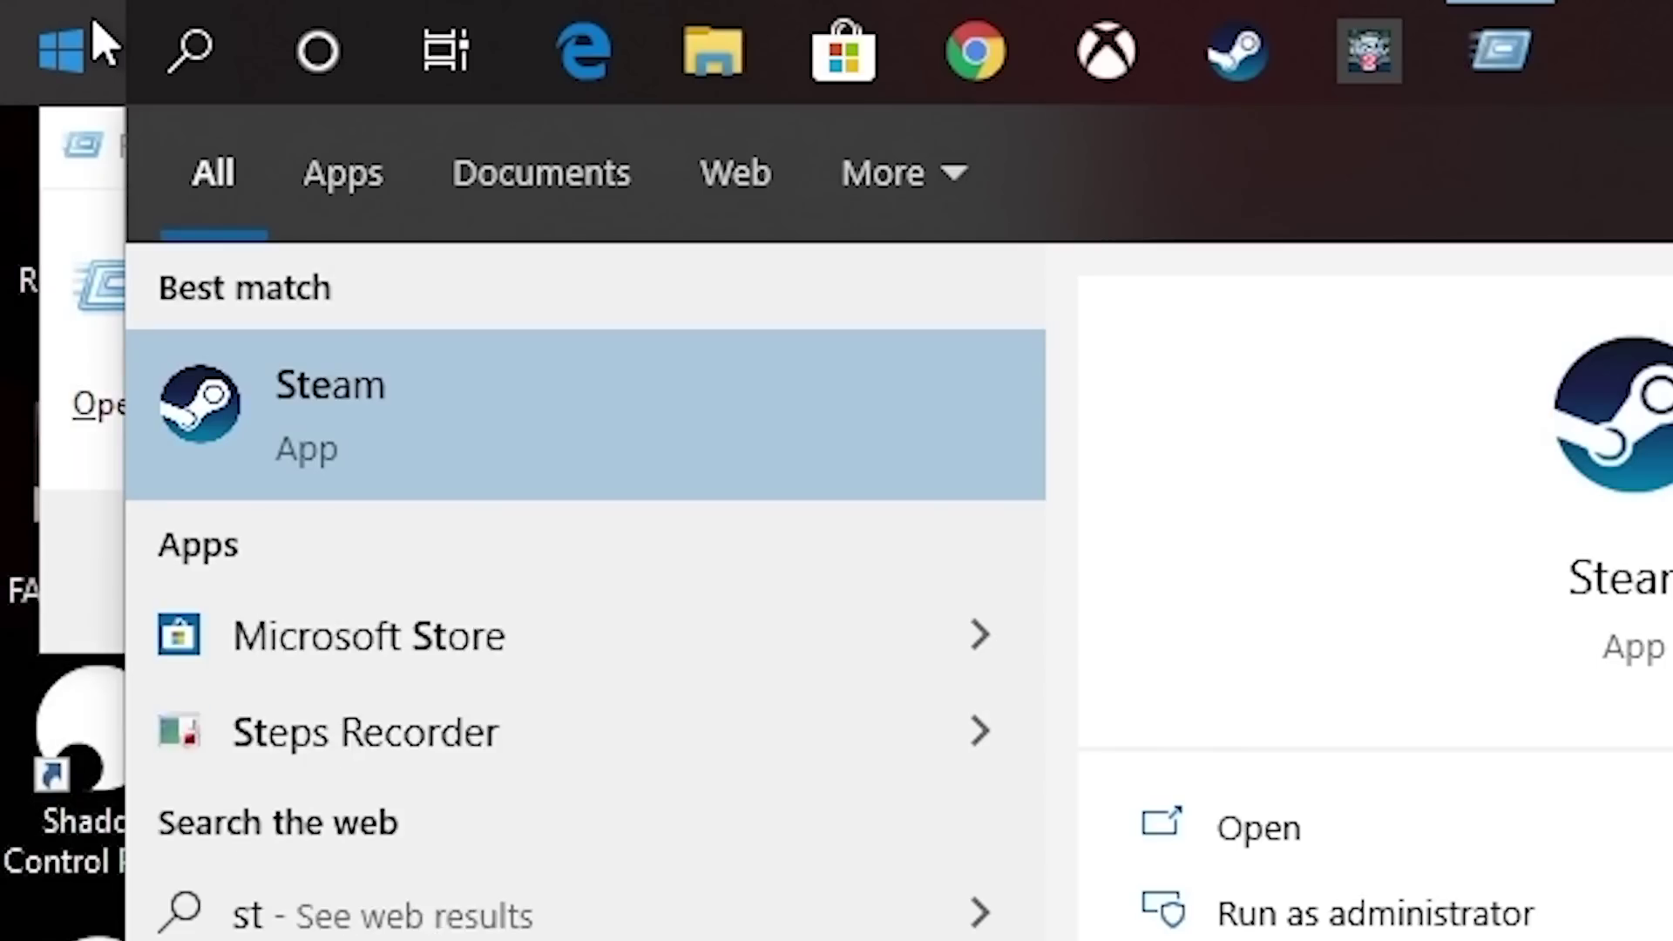
pyautogui.press('BackSpace')
pyautogui.press('BackSpace')
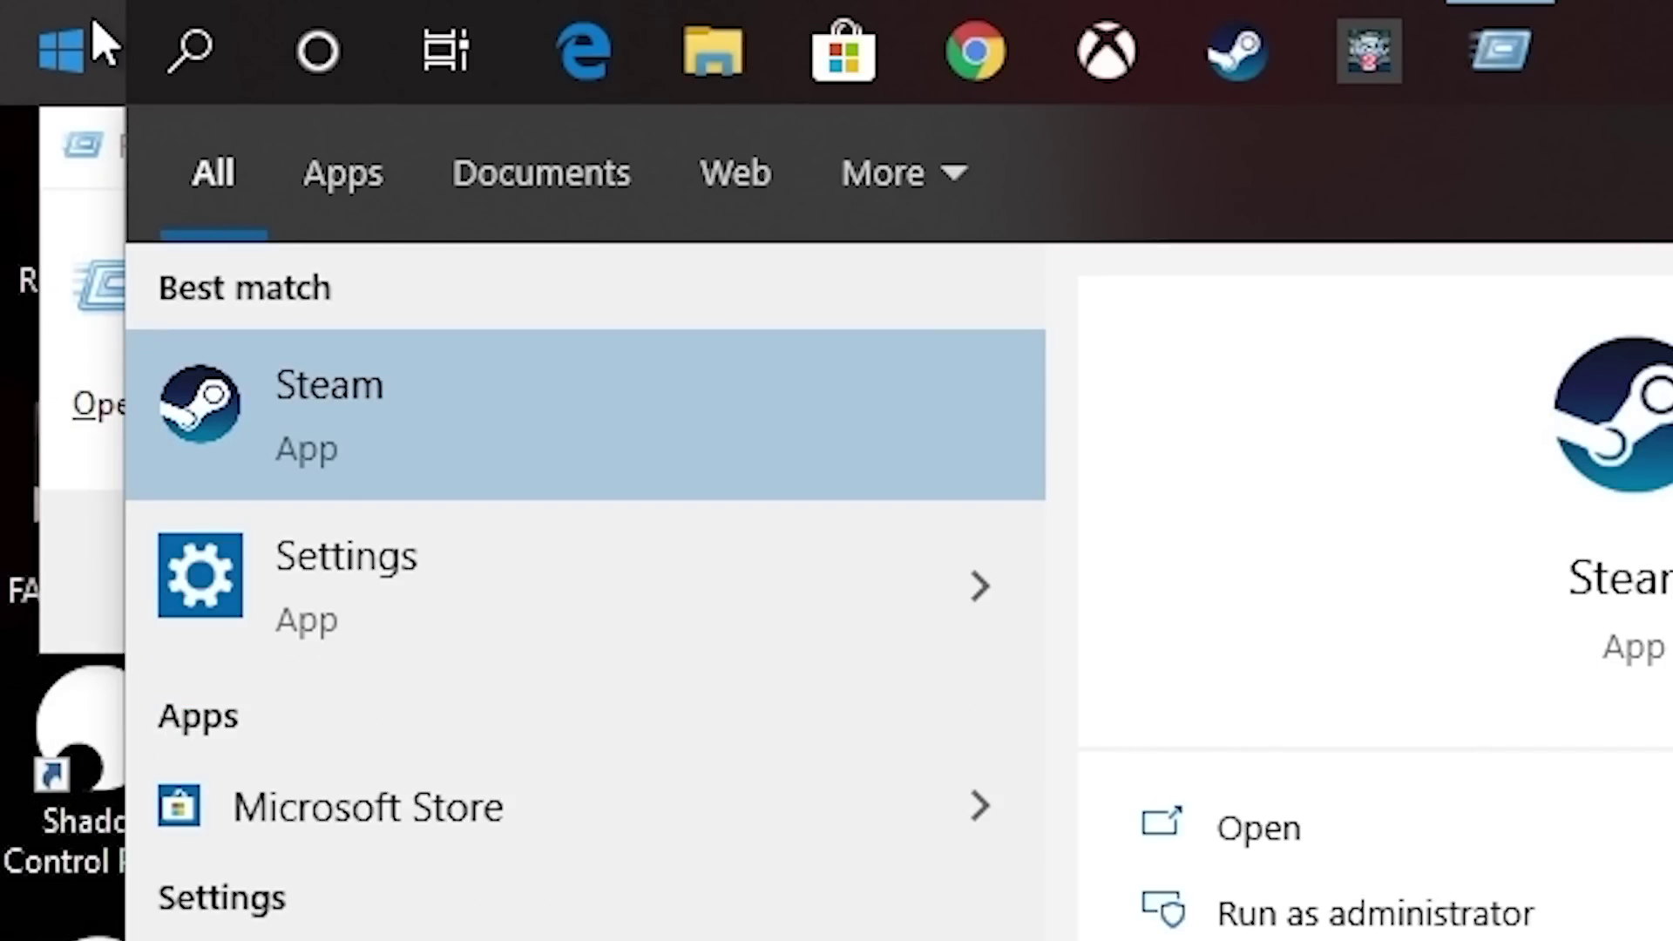
pyautogui.write('tore')
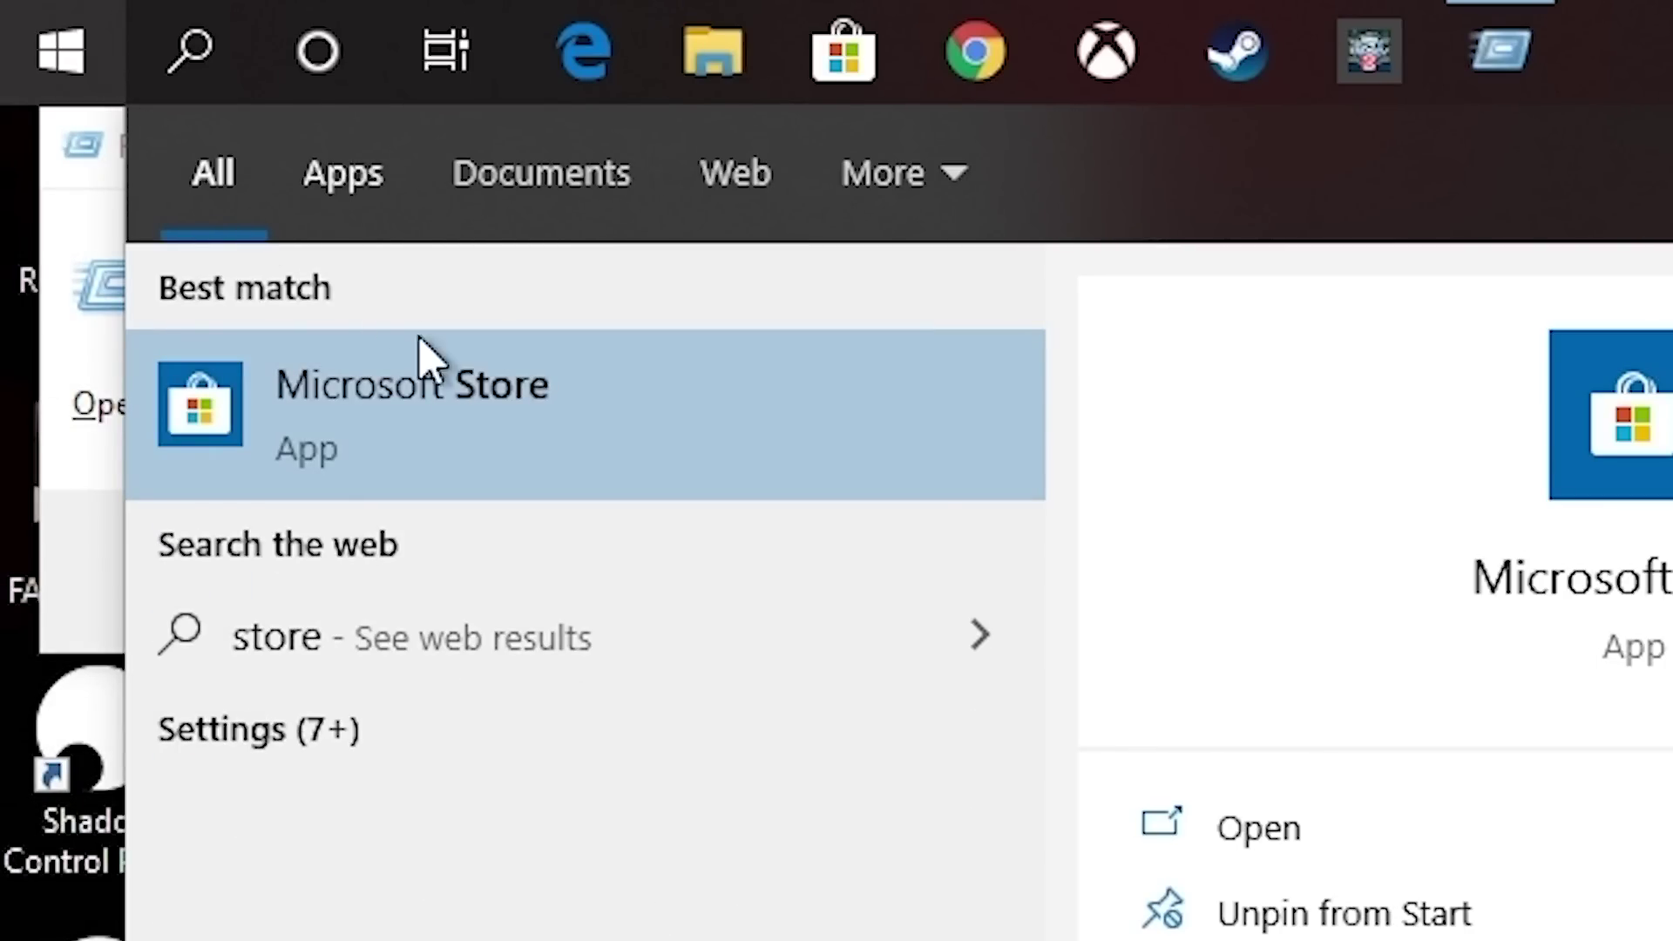
pyautogui.rightClick(449, 392)
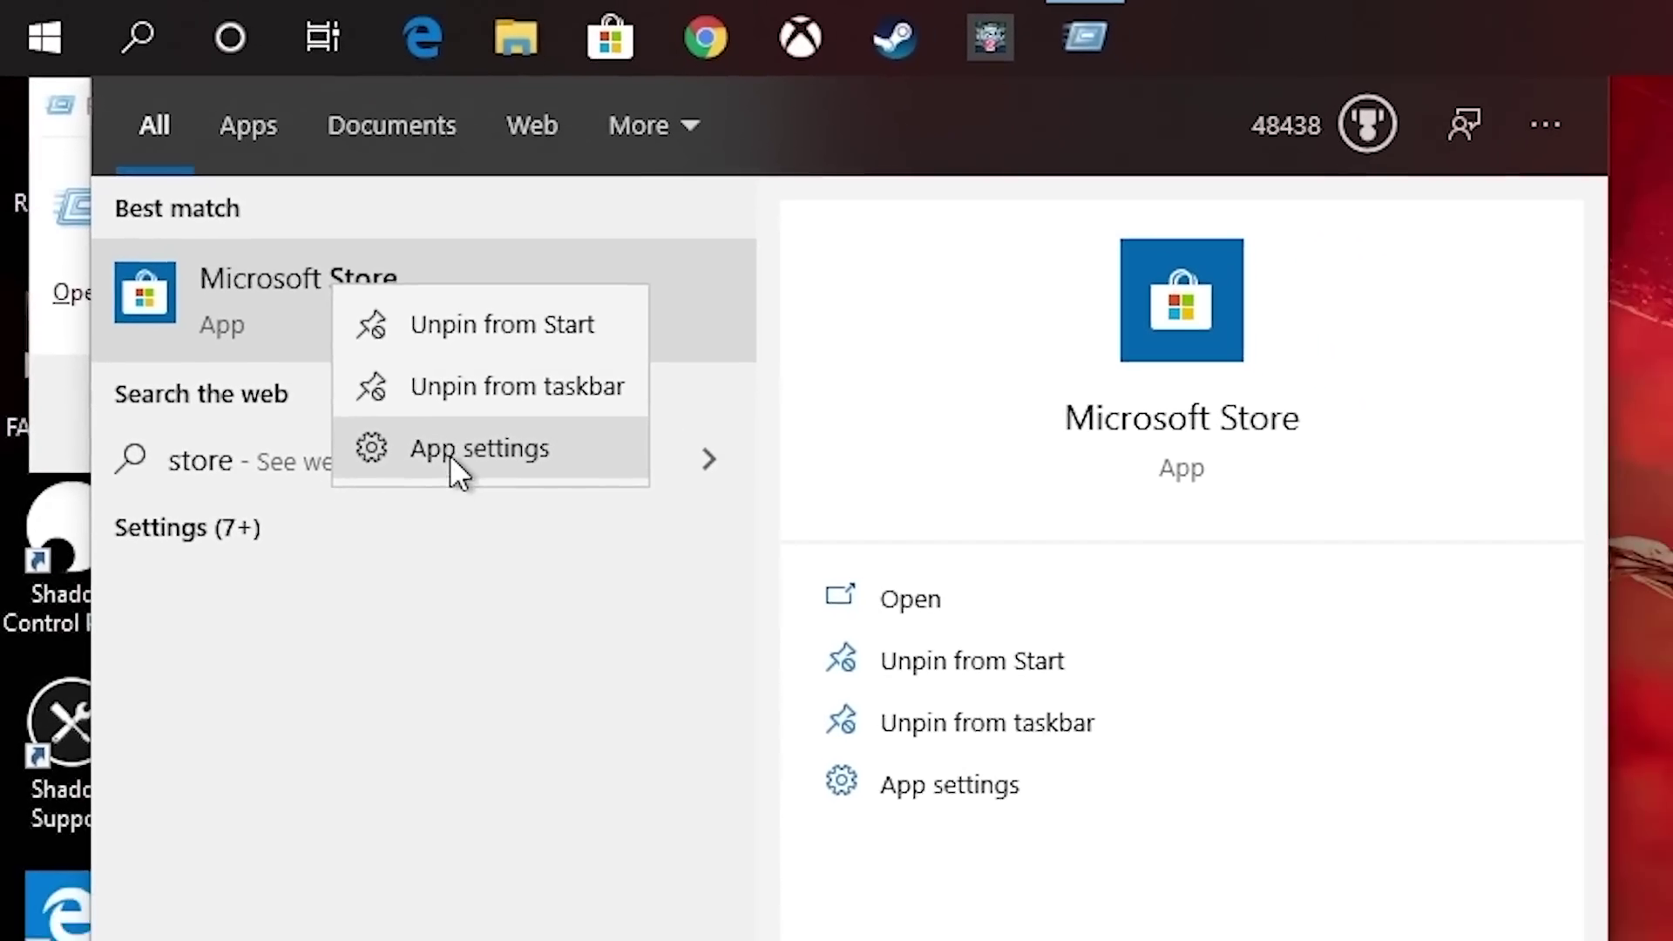
pyautogui.click(453, 451)
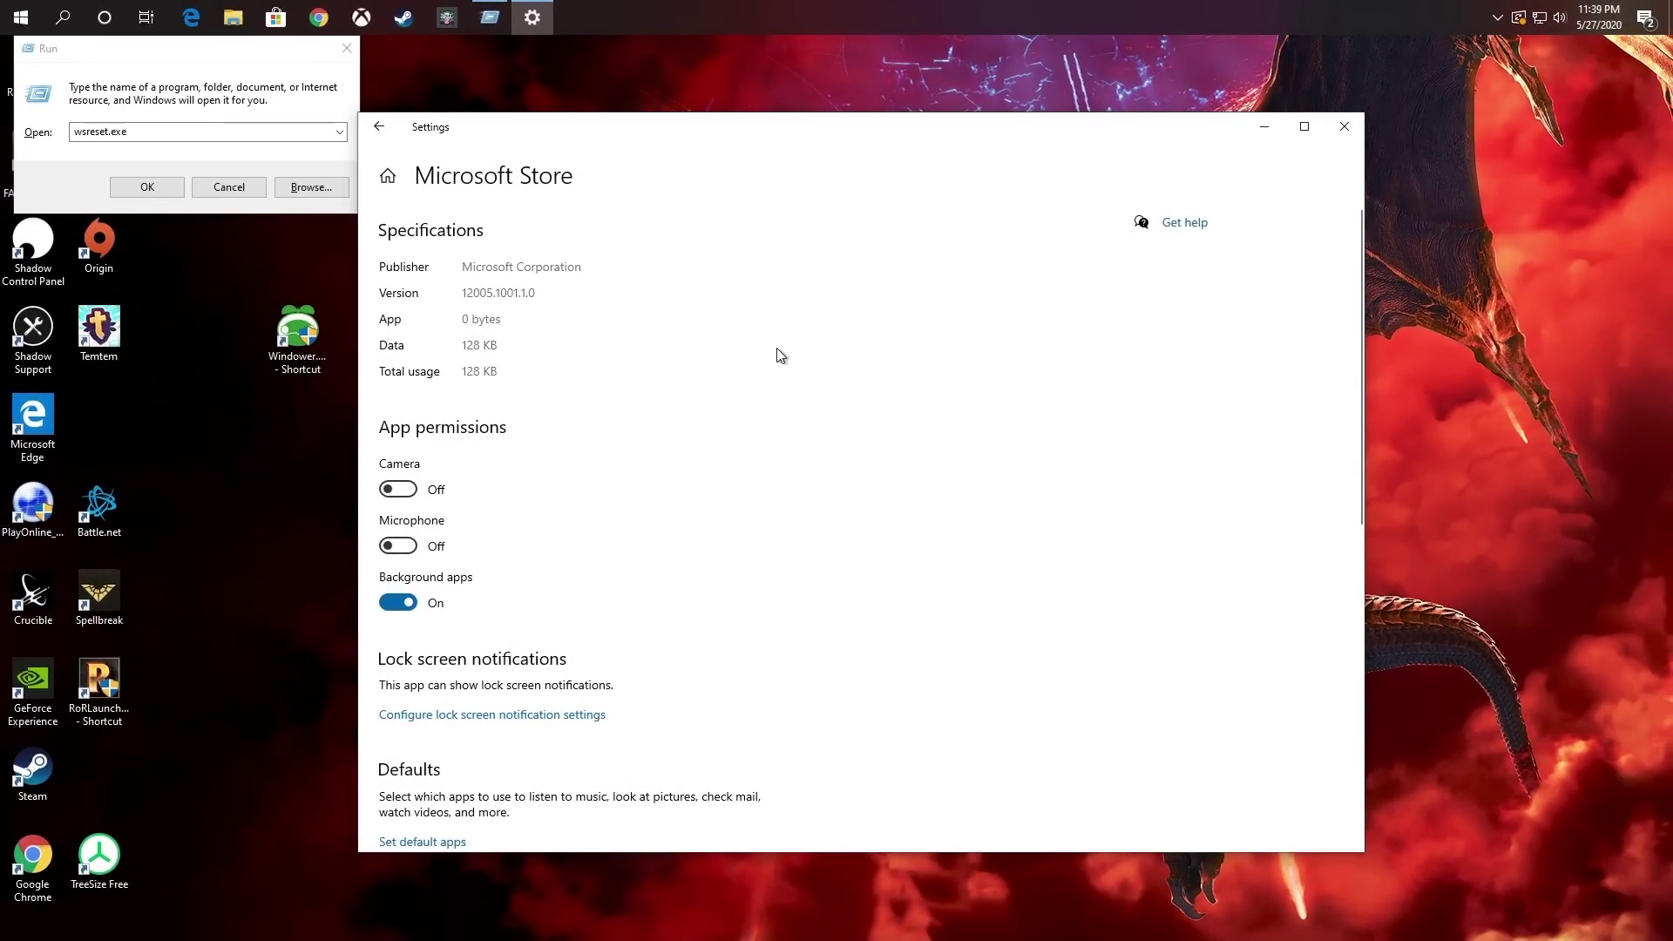
pyautogui.scroll(-5, 778, 357)
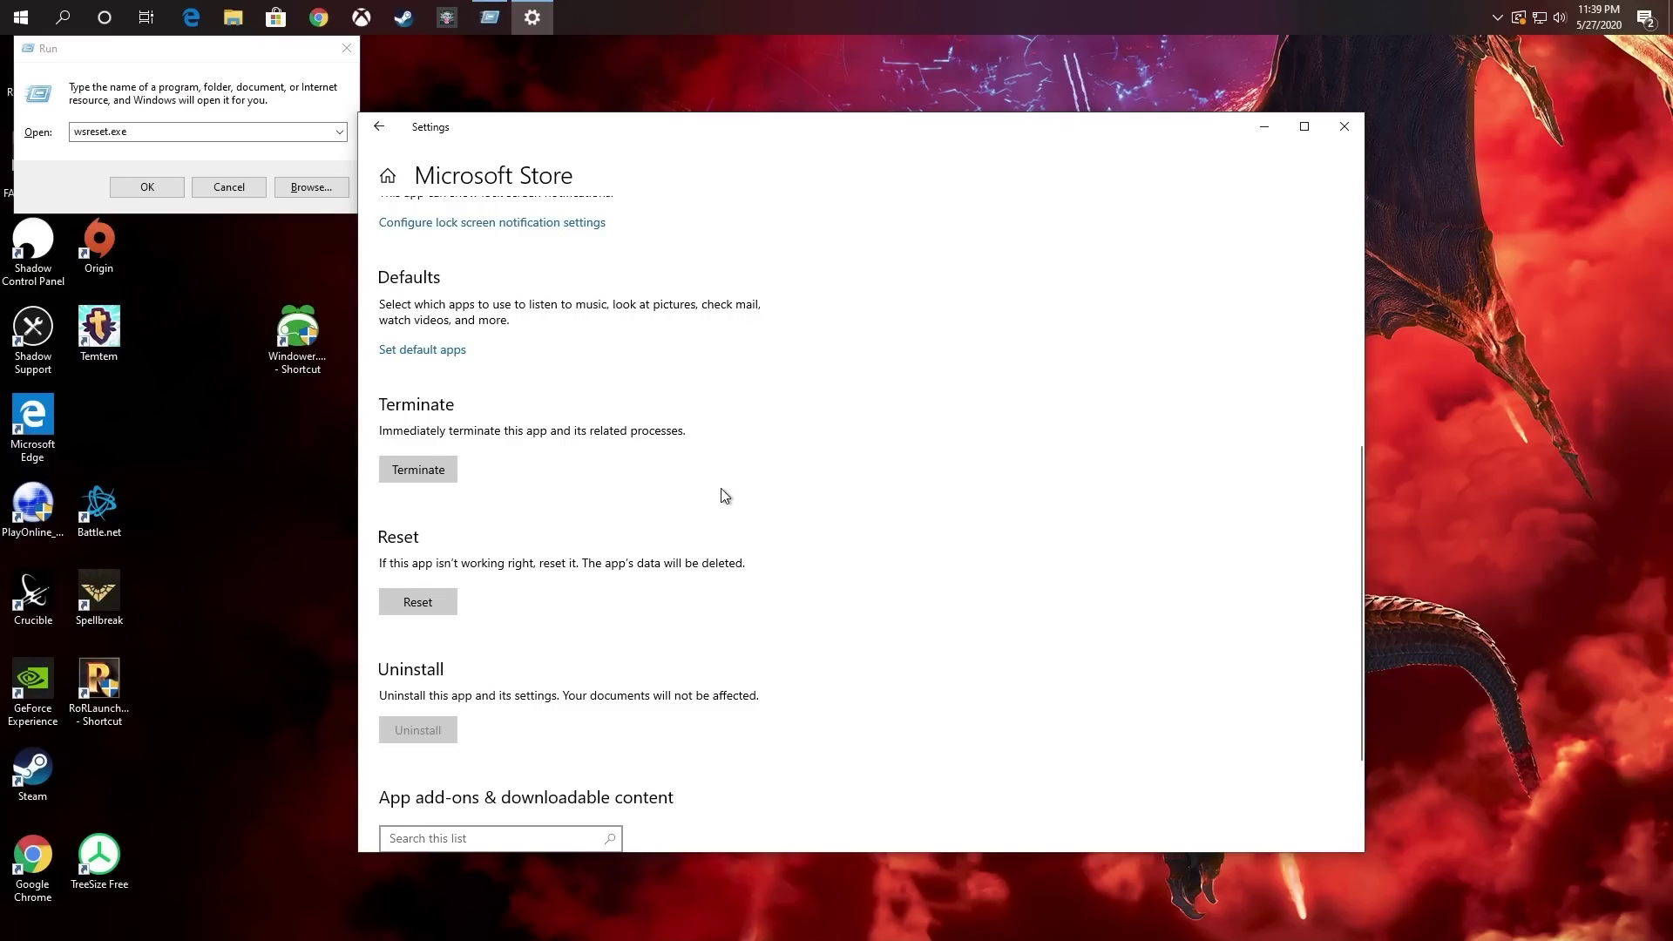
pyautogui.scroll(-3, 725, 498)
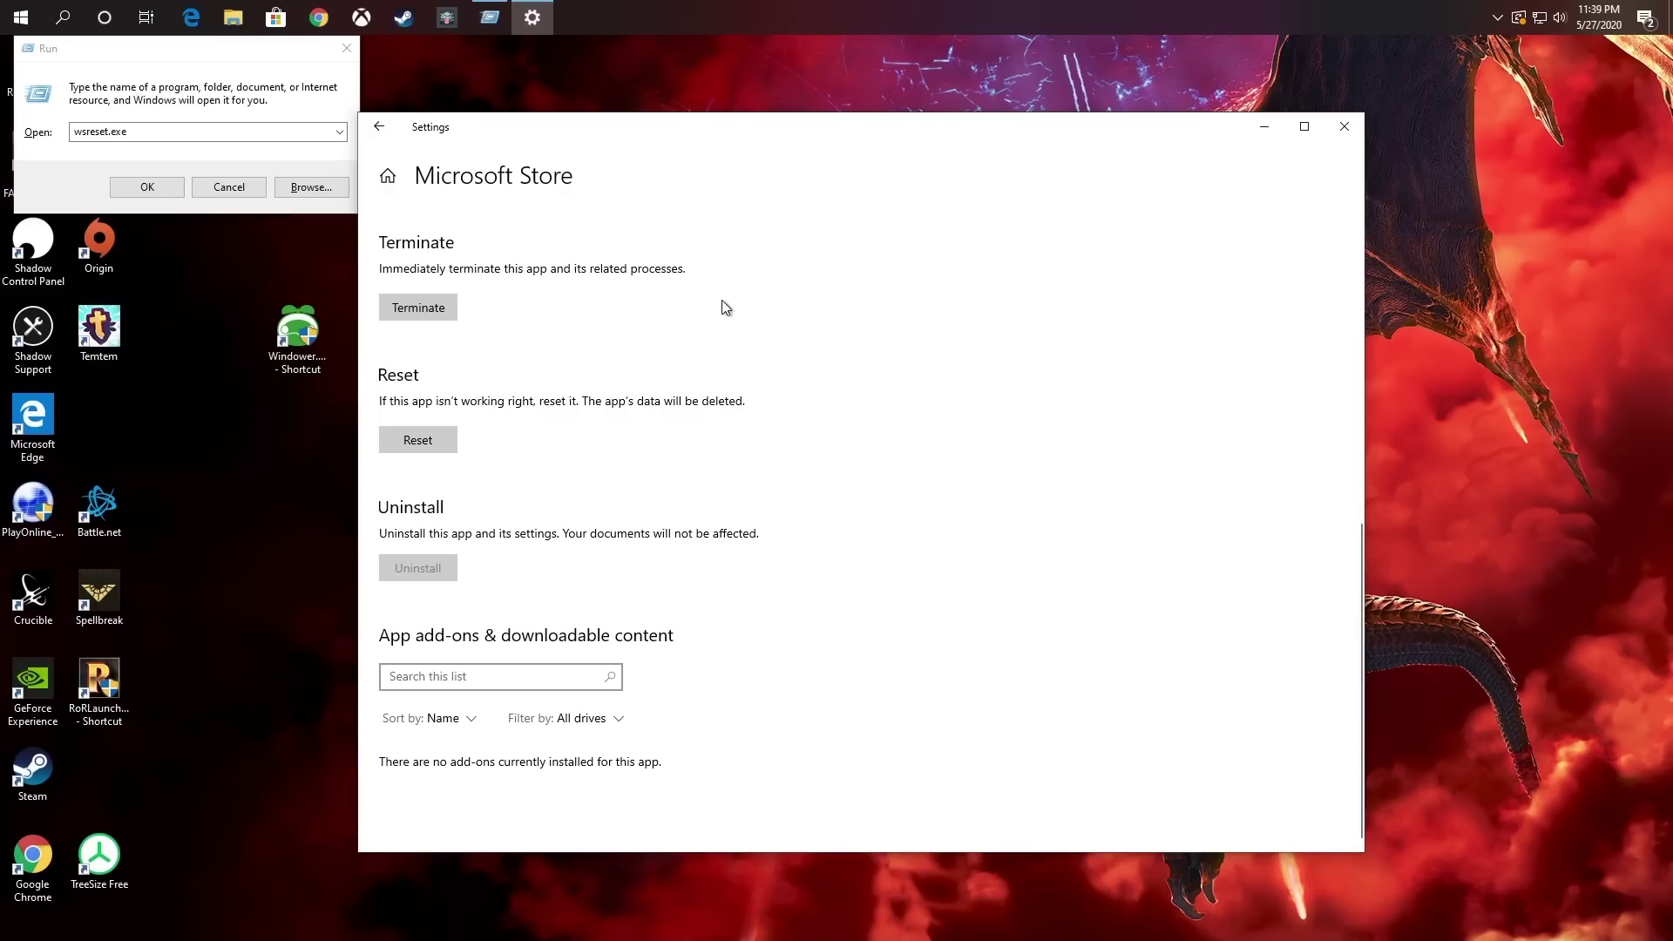
pyautogui.click(207, 54)
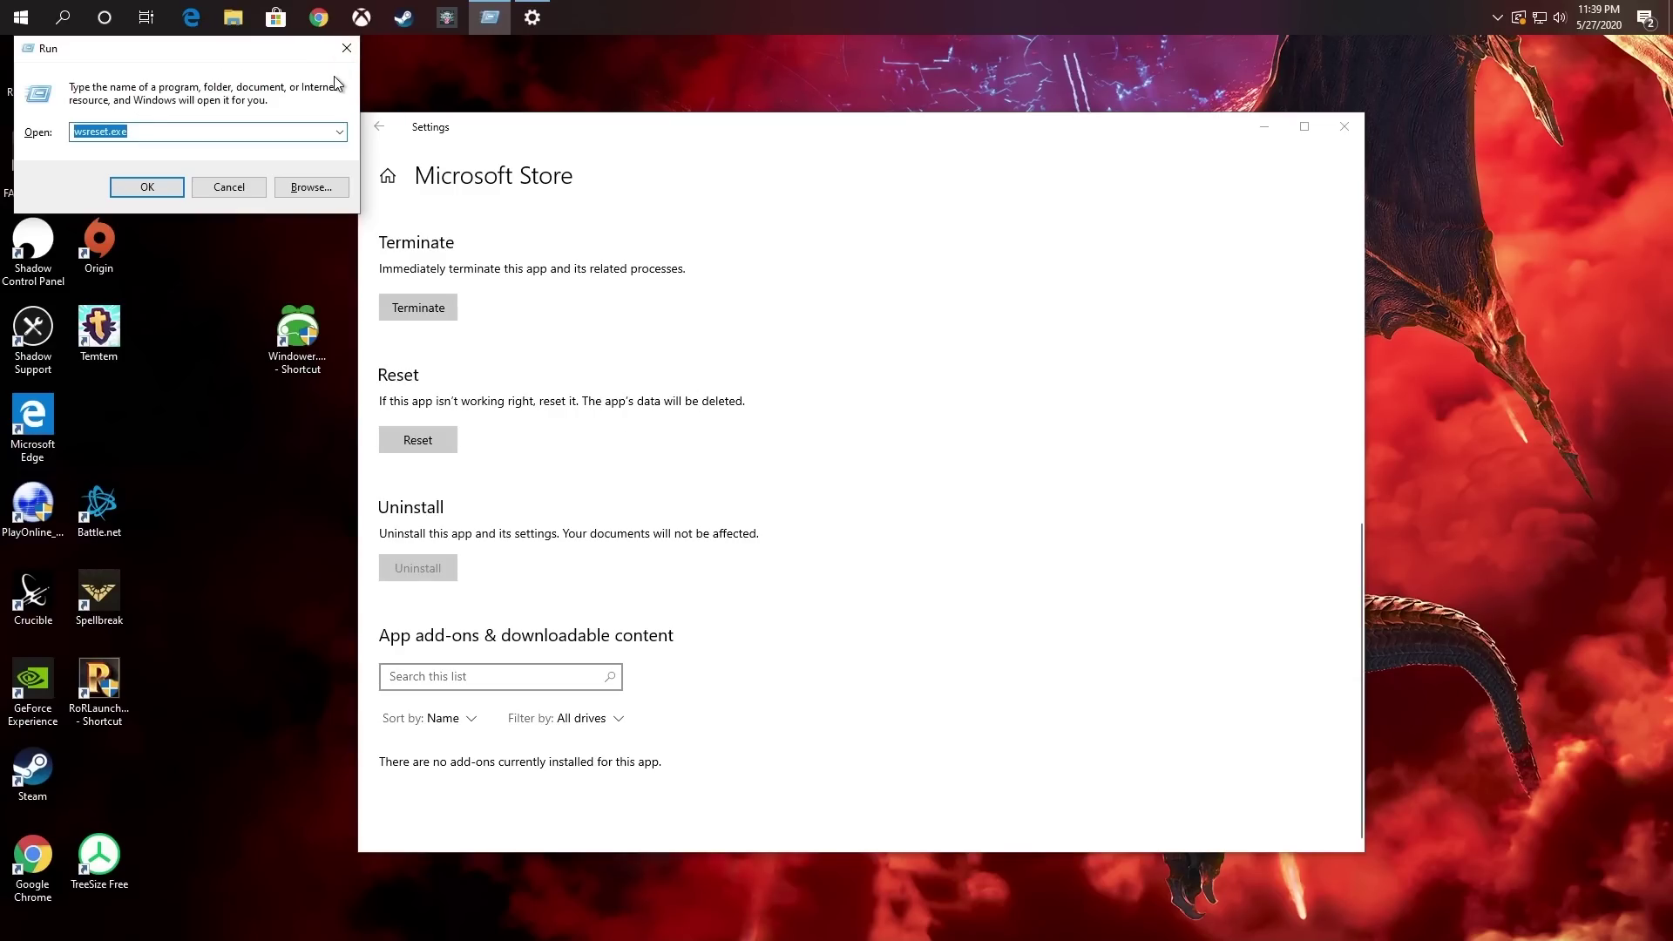
# - Open App settings for Phantasy Star Online 2 from the Start menu
pyautogui.click(346, 49)
pyautogui.click(20, 17)
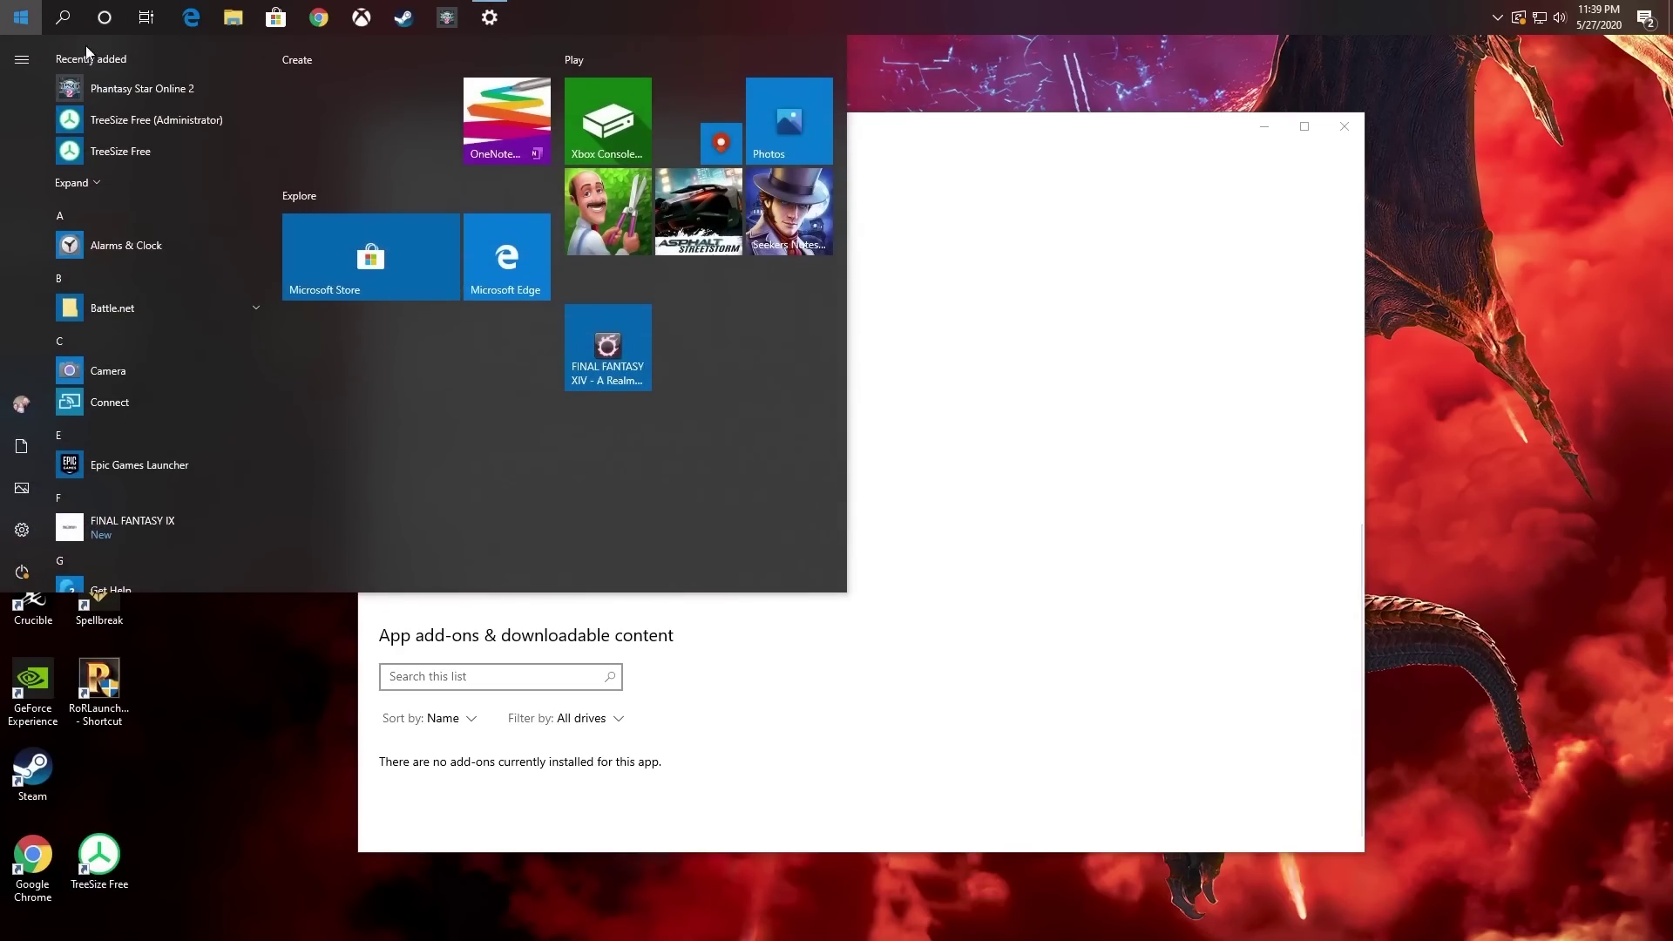
pyautogui.rightClick(145, 85)
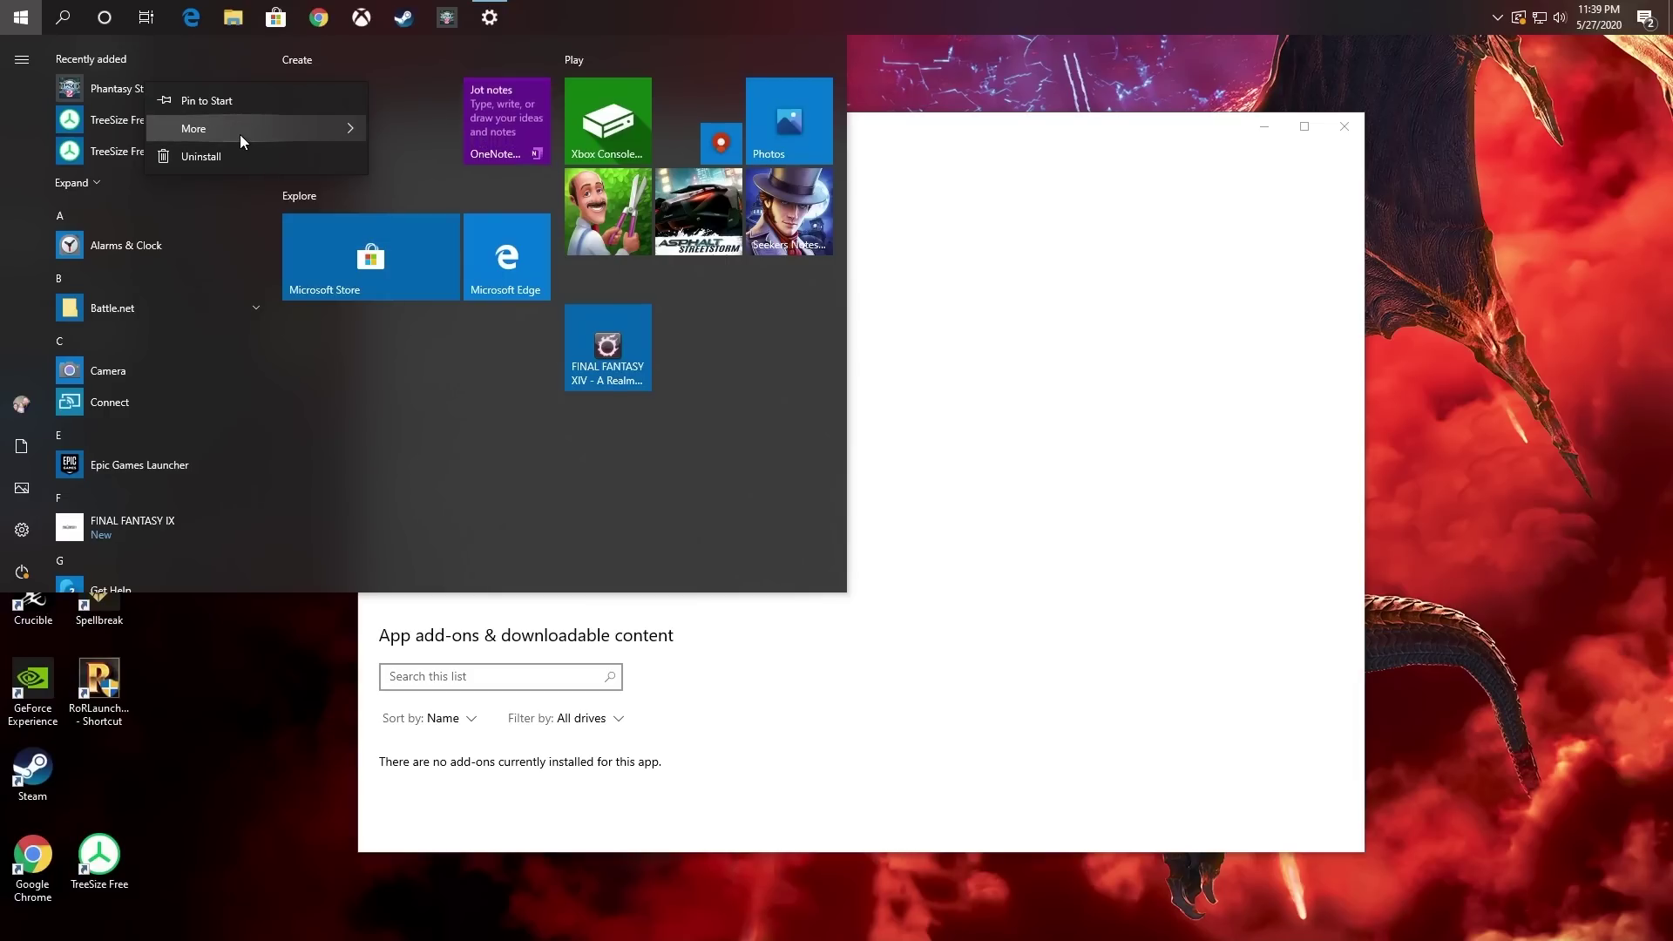
pyautogui.moveTo(239, 134)
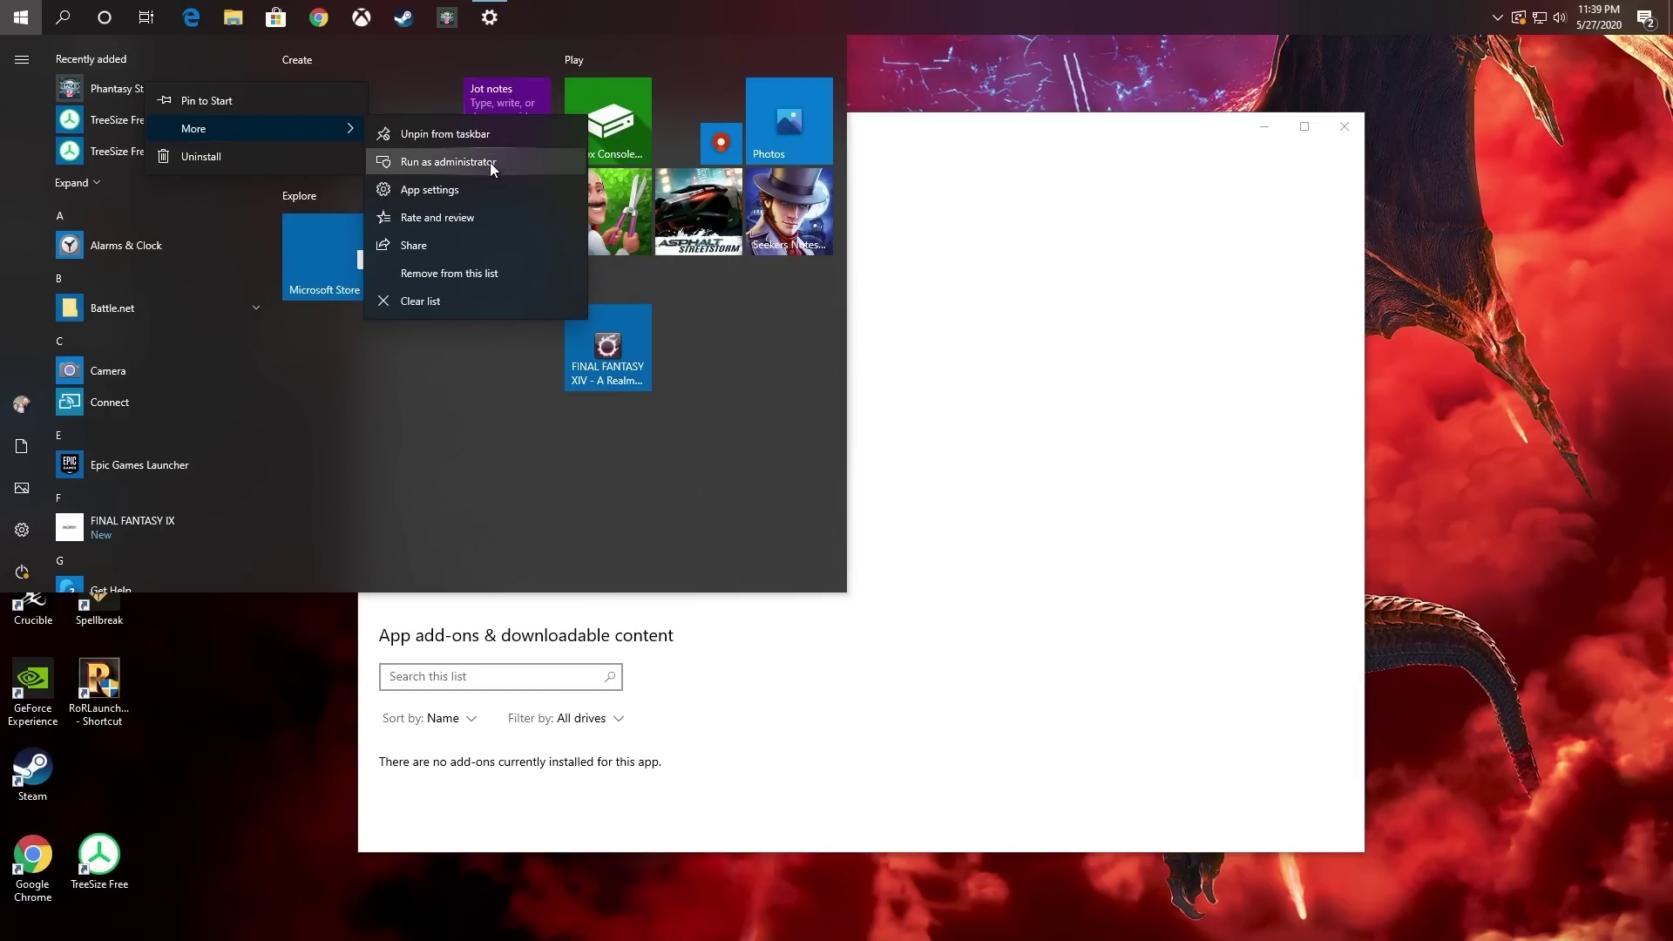
pyautogui.click(462, 188)
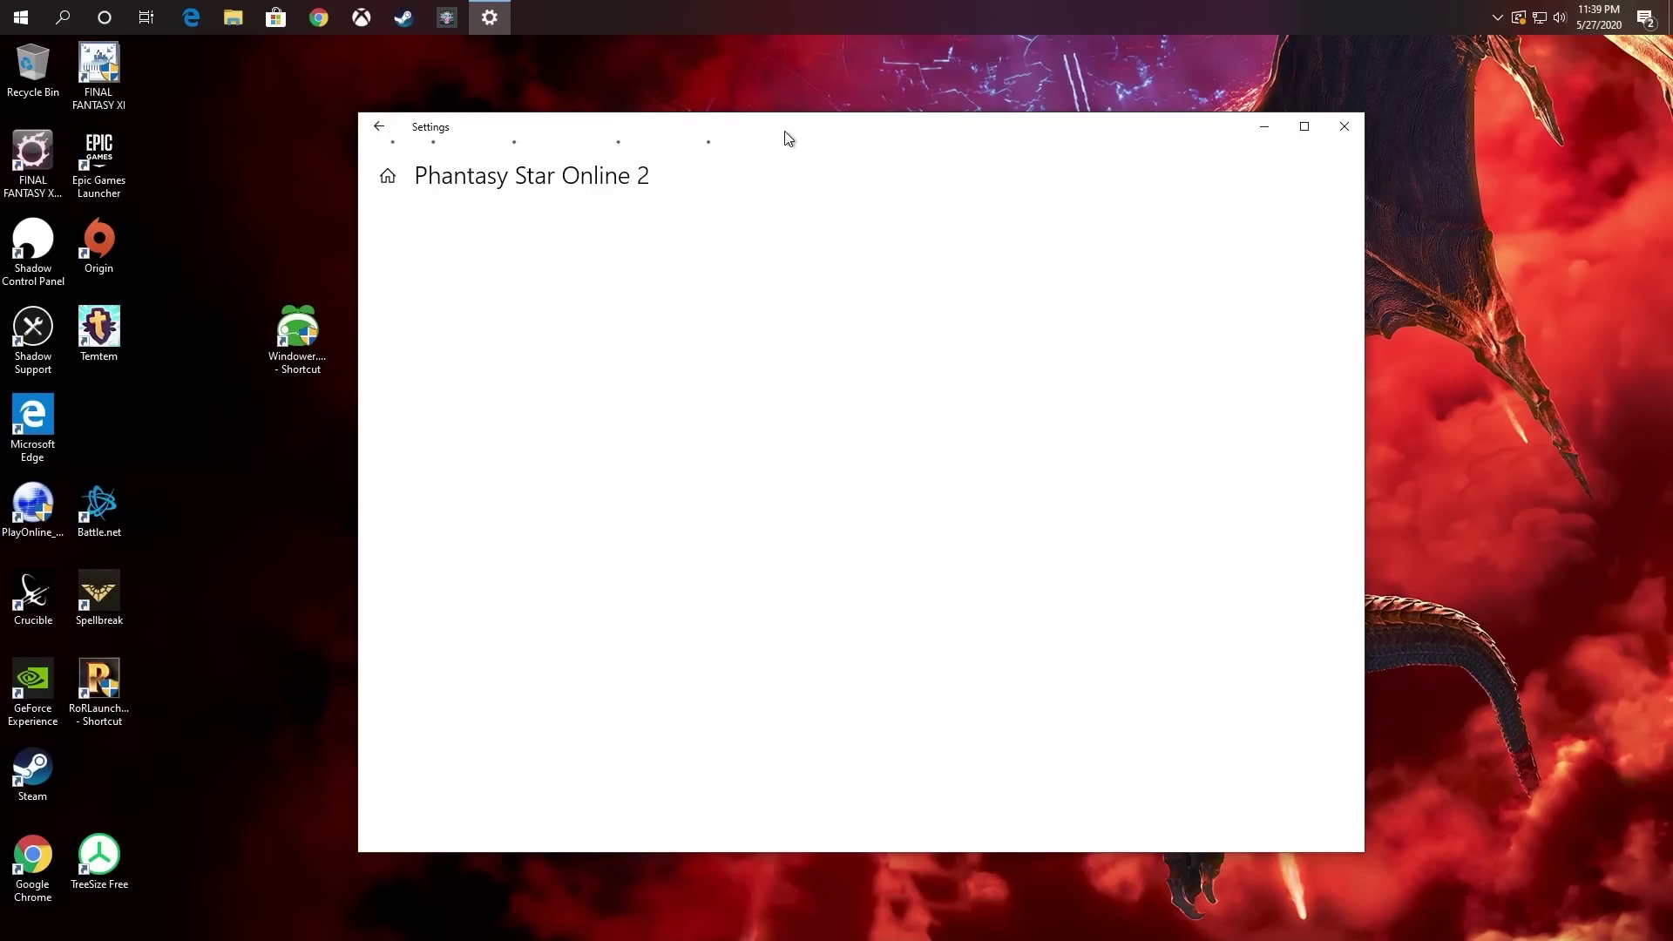
# - Review the Phantasy Star Online 2 settings page, then close Settings
pyautogui.moveTo(789, 137); pyautogui.dragTo(713, 104)
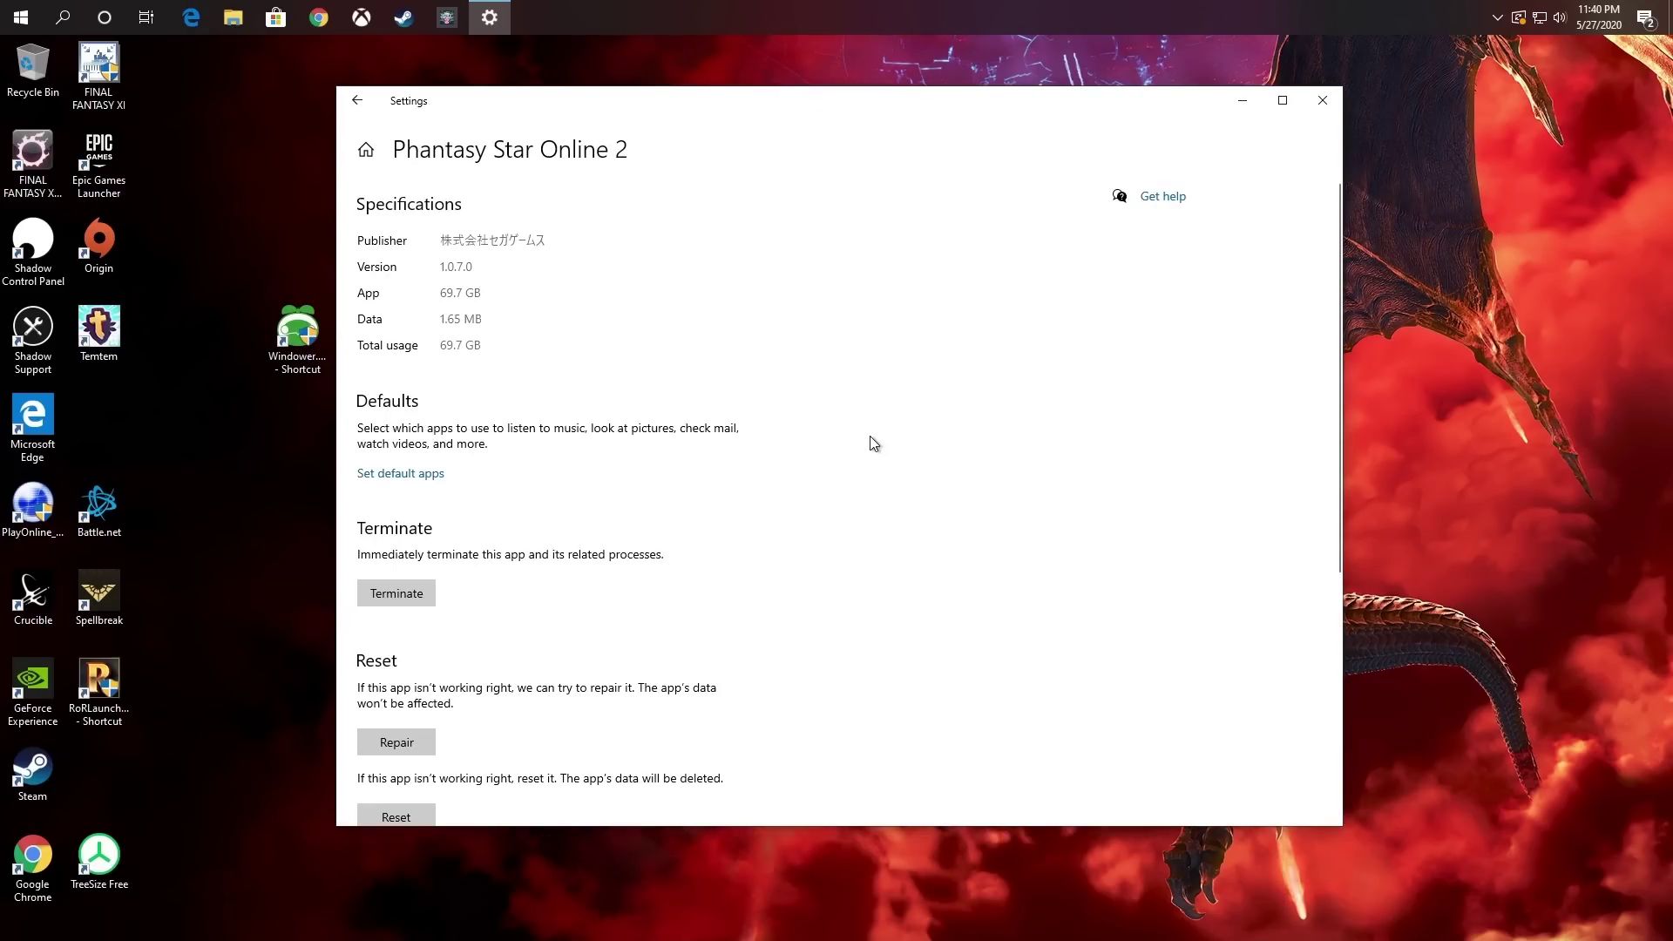
pyautogui.scroll(-5, 854, 443)
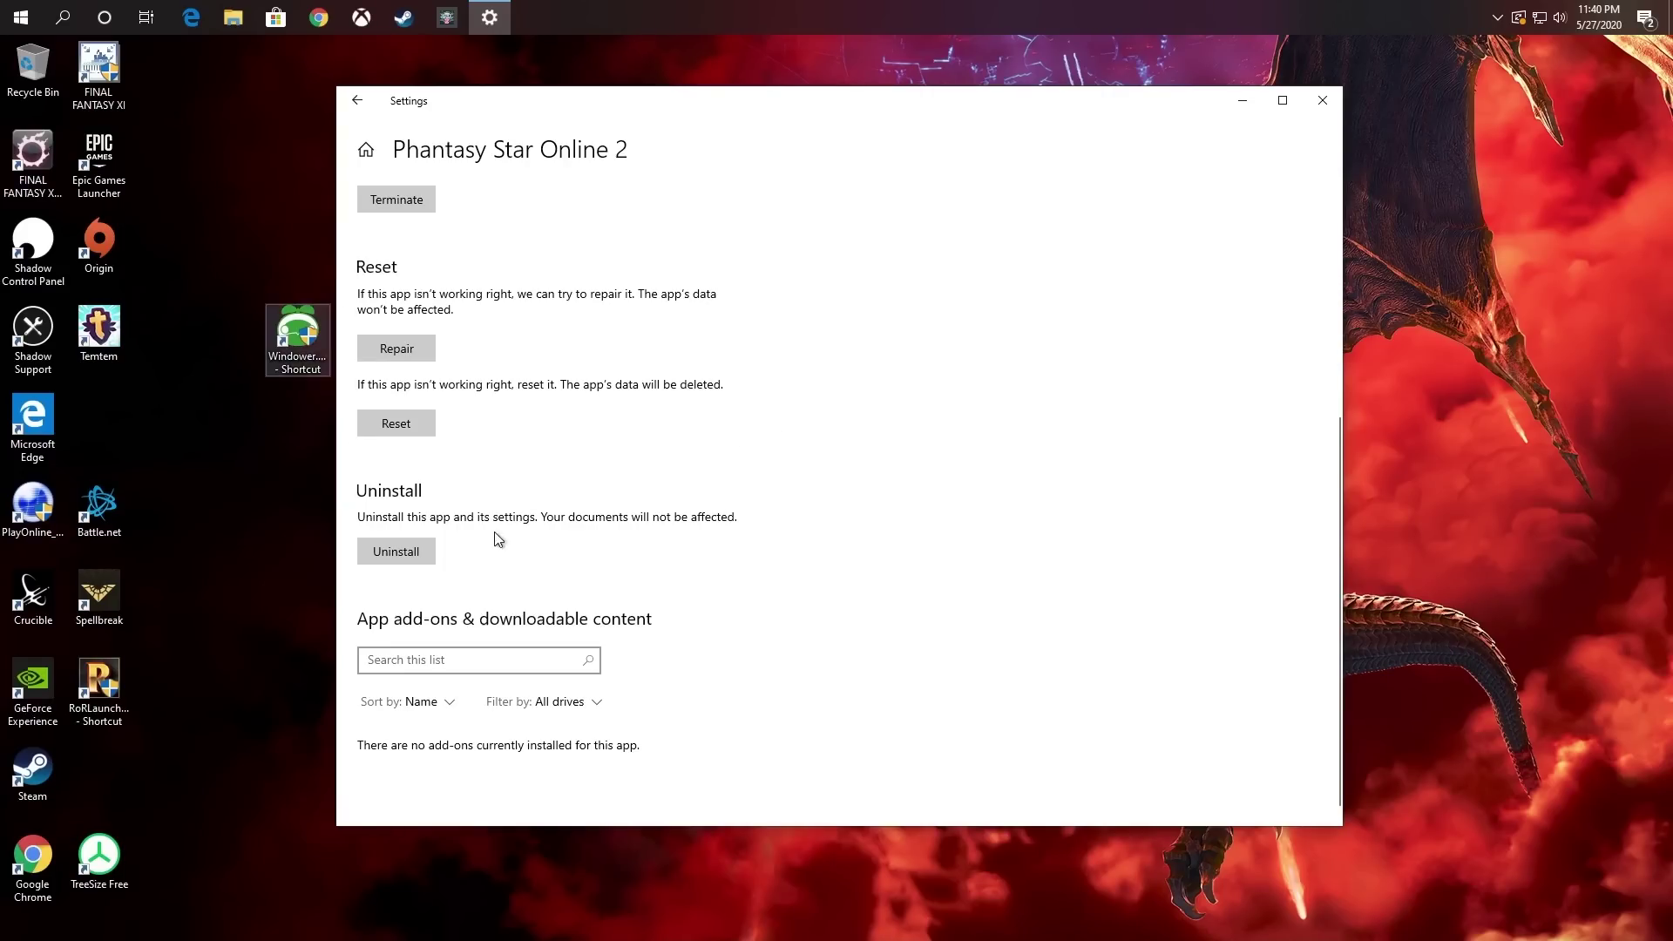
pyautogui.scroll(1, 590, 483)
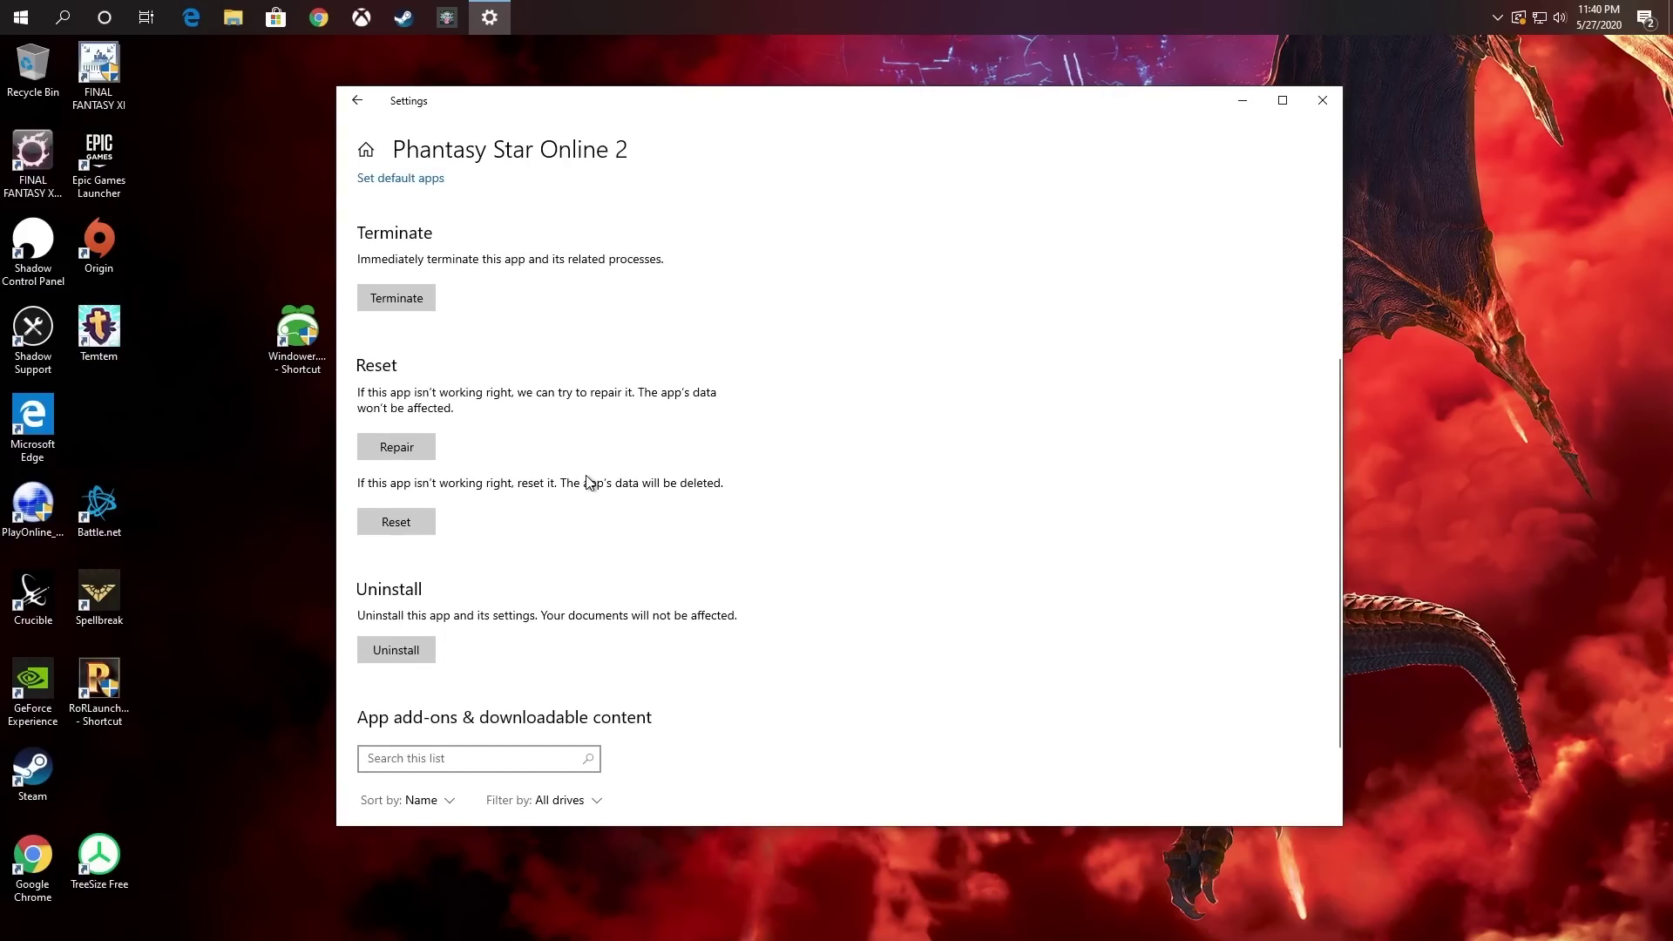
pyautogui.click(1323, 102)
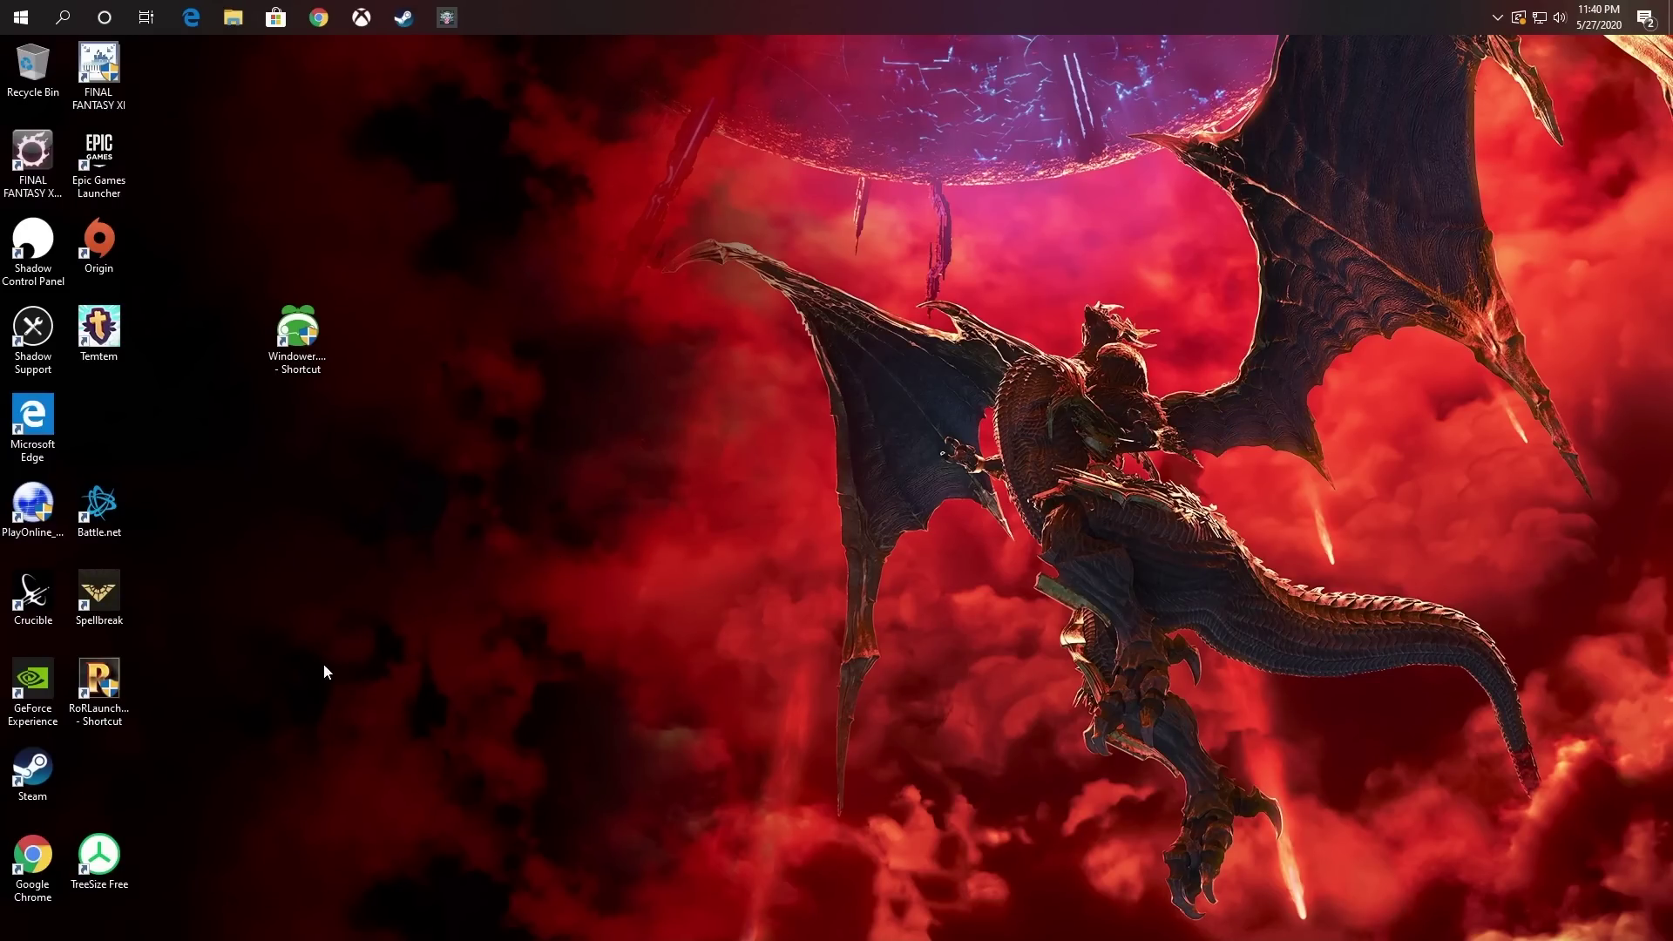
# - Open File Explorer on Quick access and launch the TreeSize Free desktop shortcut
pyautogui.click(236, 26)
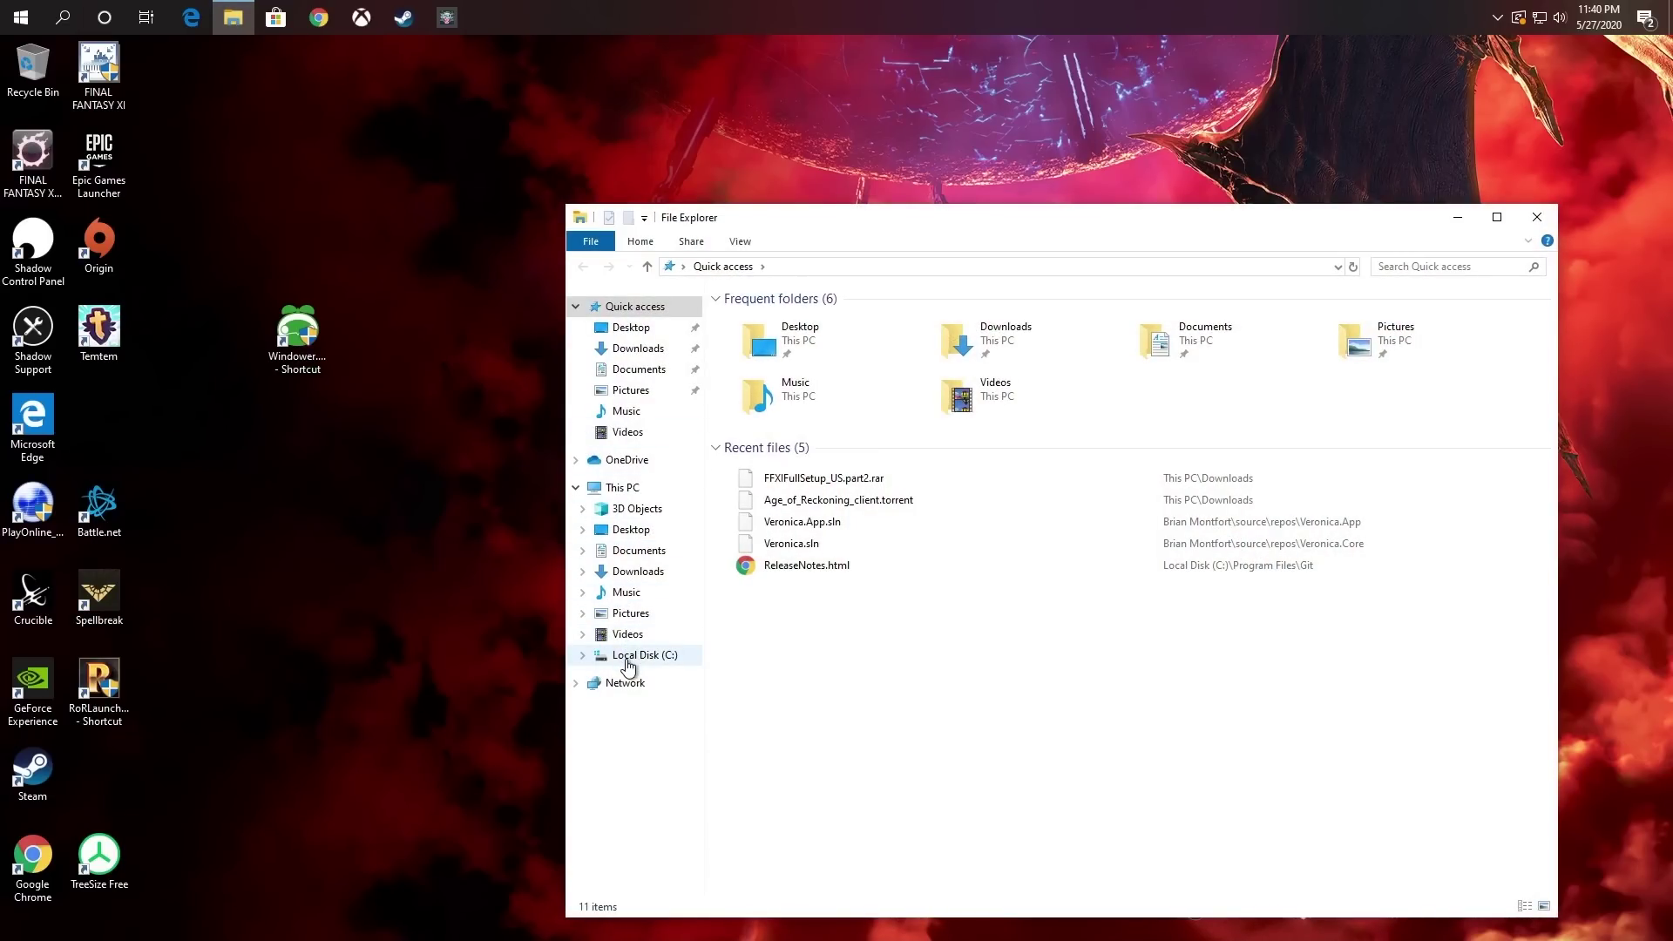
pyautogui.click(111, 849)
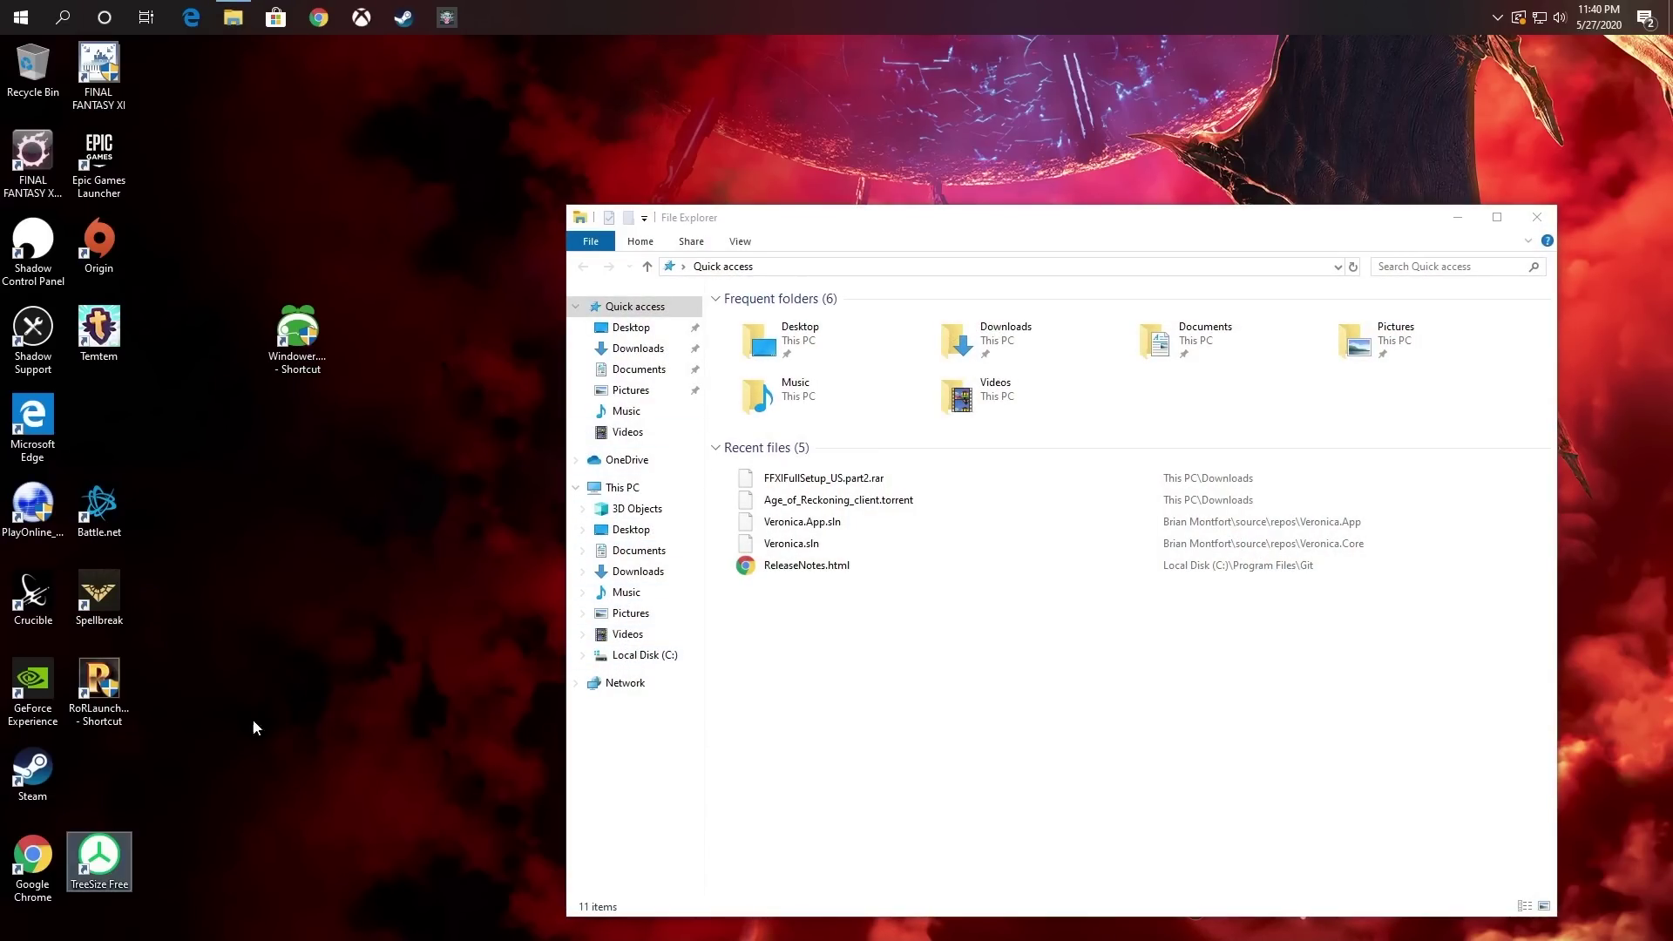
pyautogui.doubleClick(109, 843)
pyautogui.click(1462, 111)
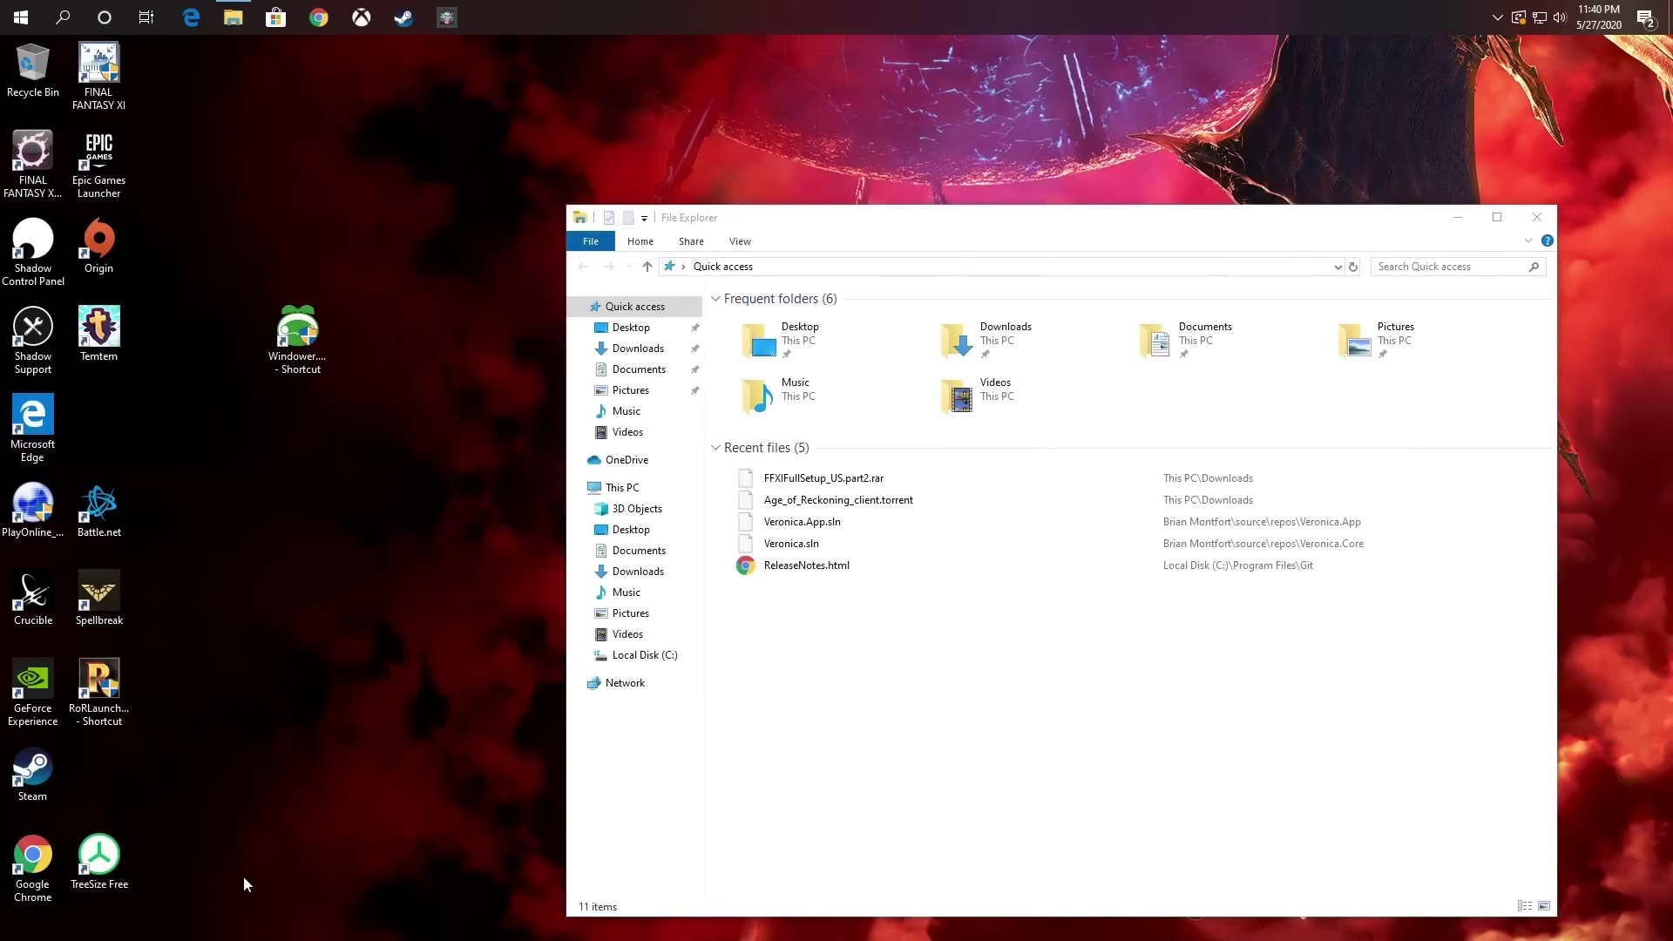
# - Run TreeSize Free as administrator and approve the elevation prompt
pyautogui.rightClick(113, 858)
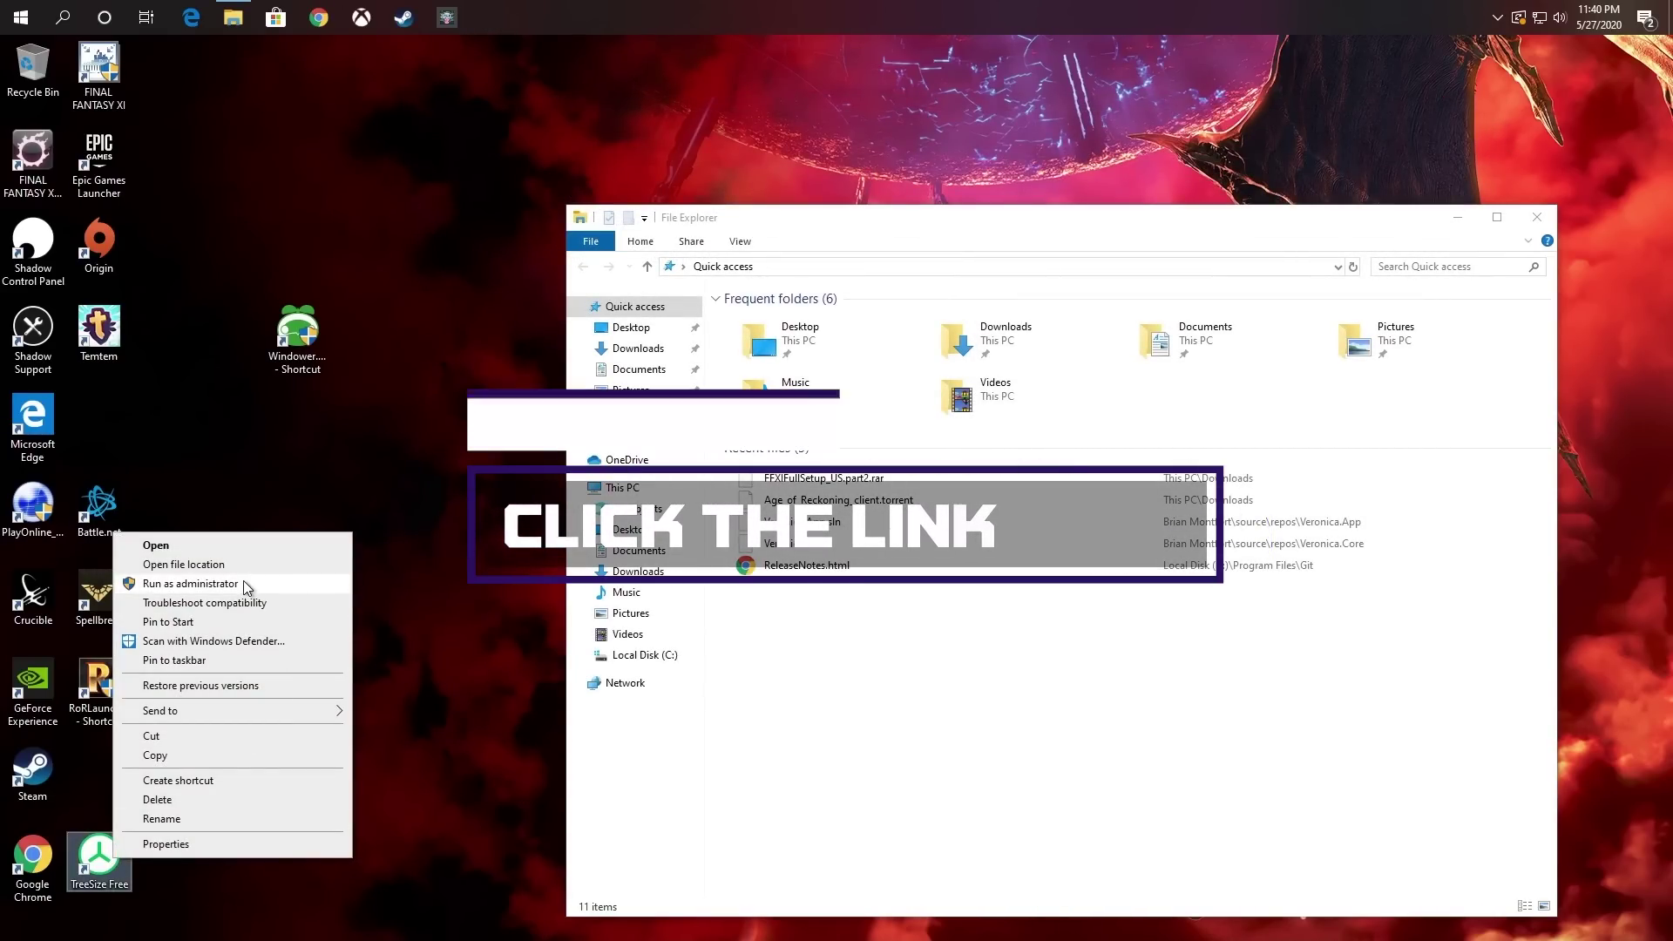
pyautogui.click(243, 582)
pyautogui.click(756, 591)
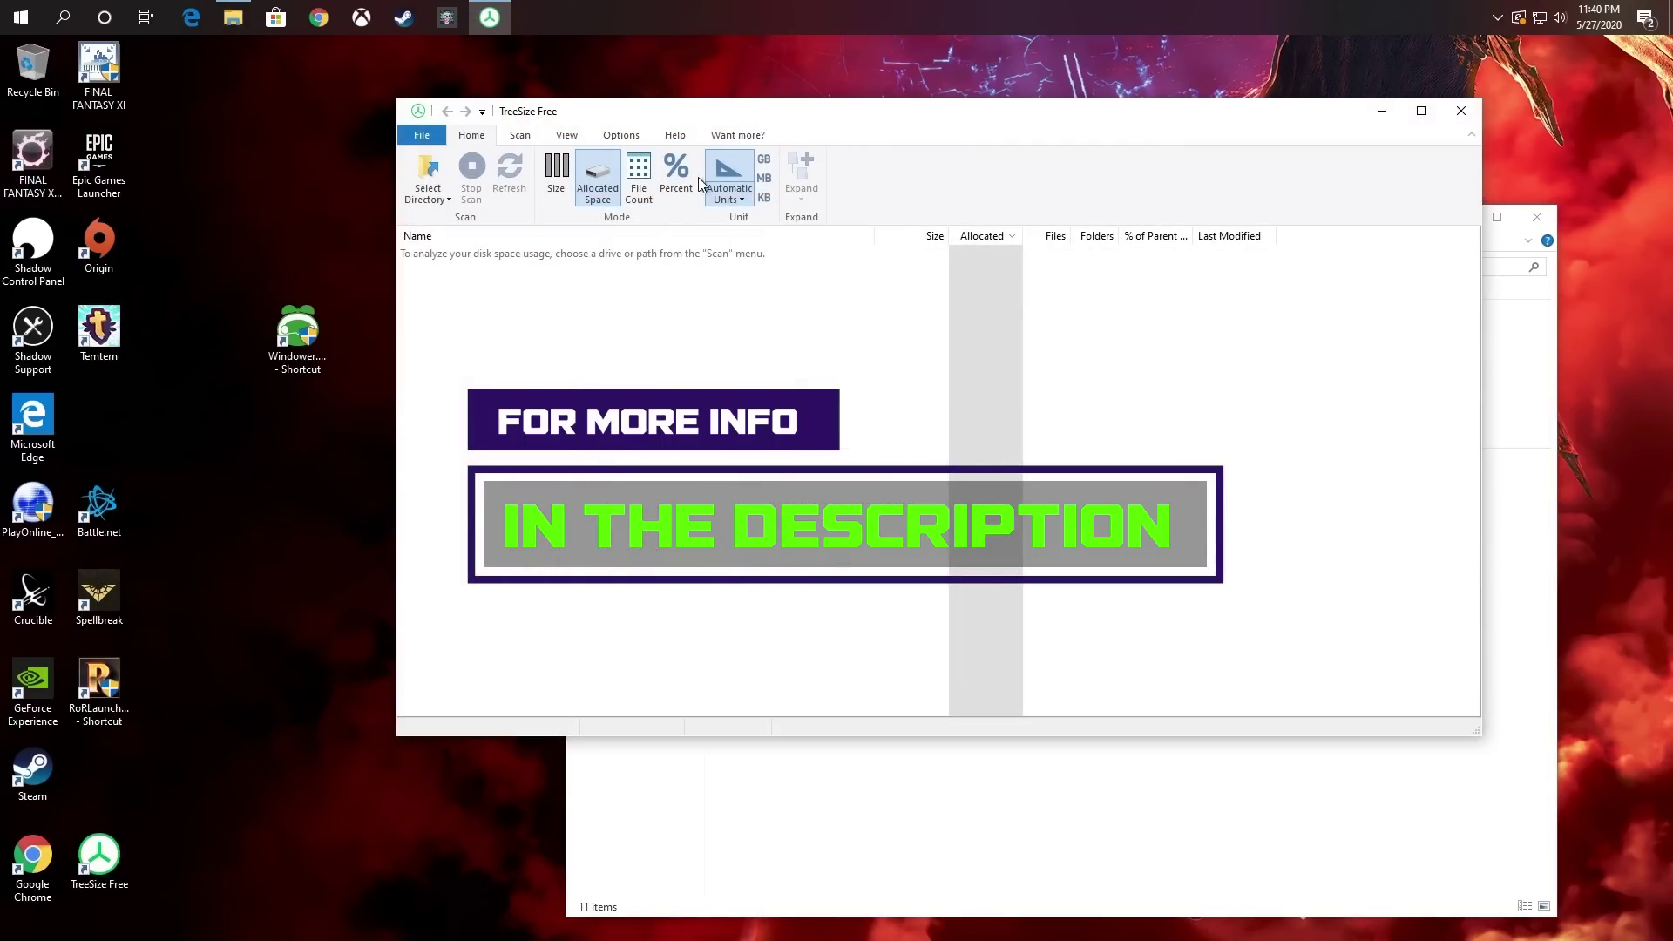
# - Scan Local Disk (C:) in TreeSize and move its window left
pyautogui.click(722, 137)
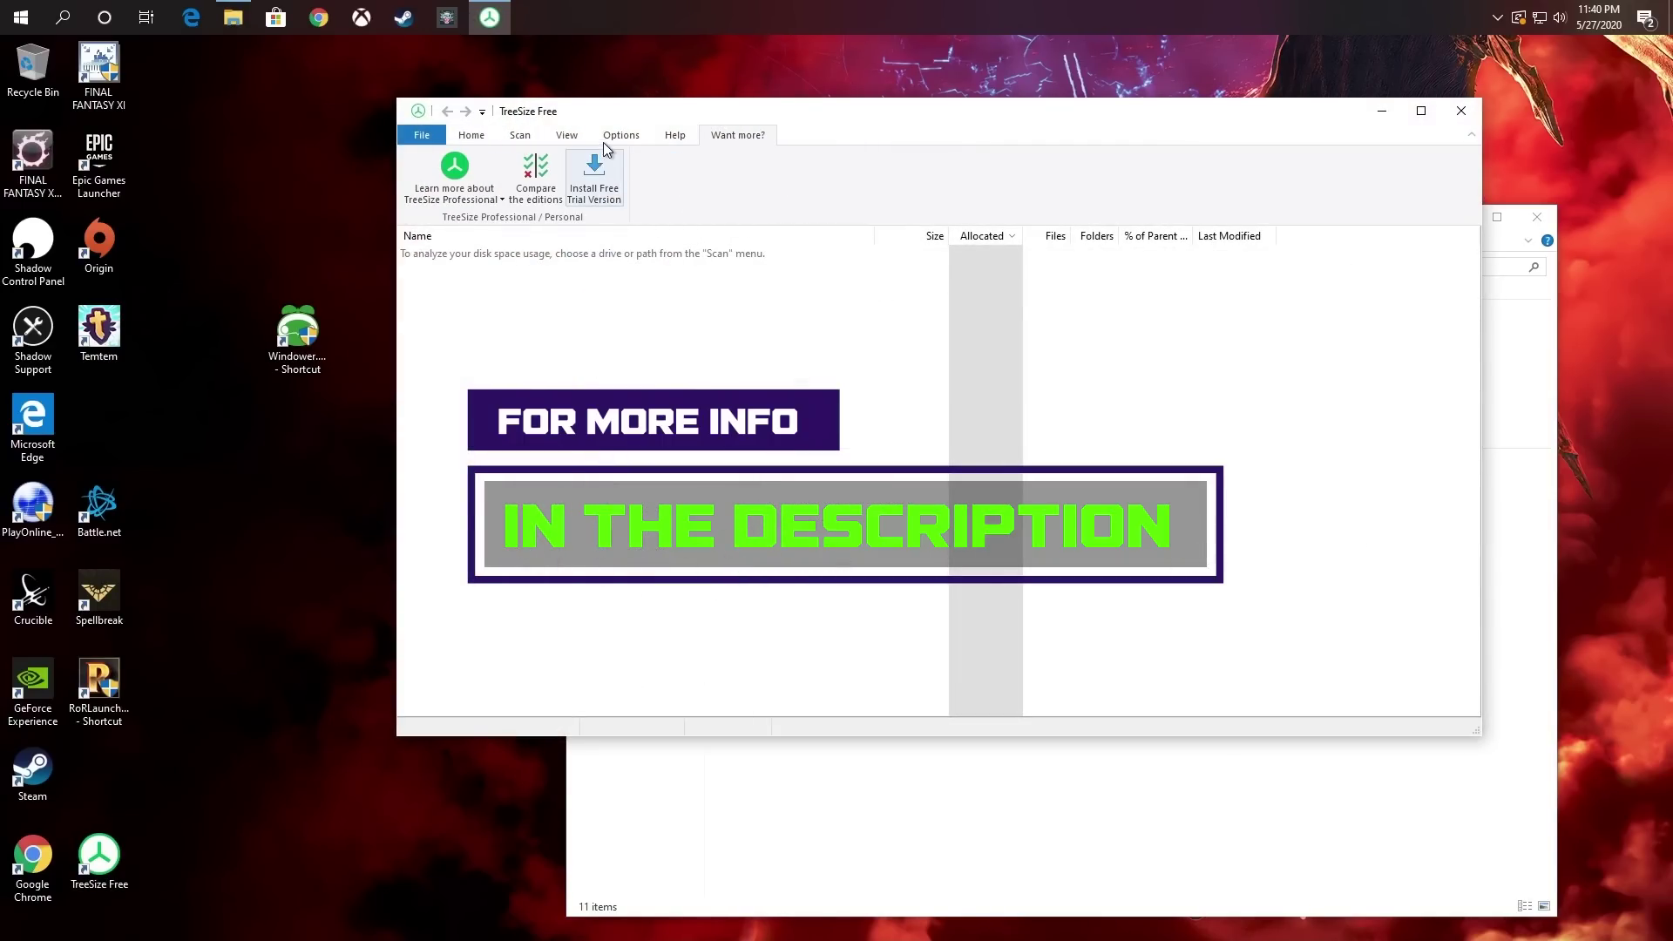
pyautogui.click(466, 135)
pyautogui.click(418, 192)
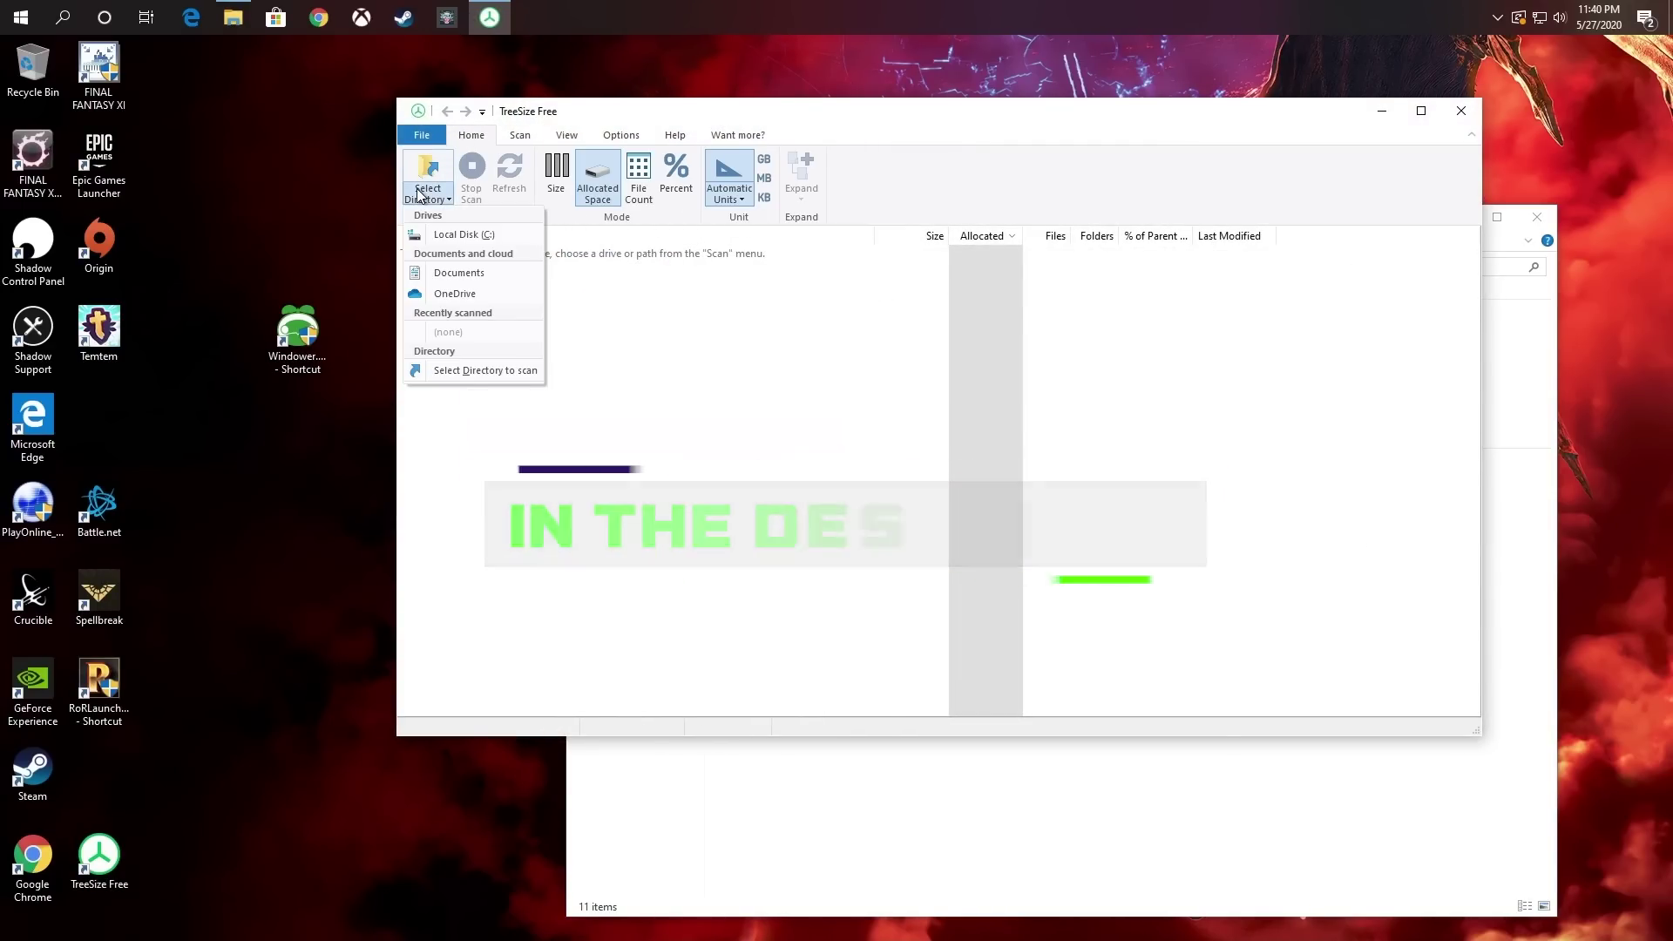
pyautogui.click(462, 246)
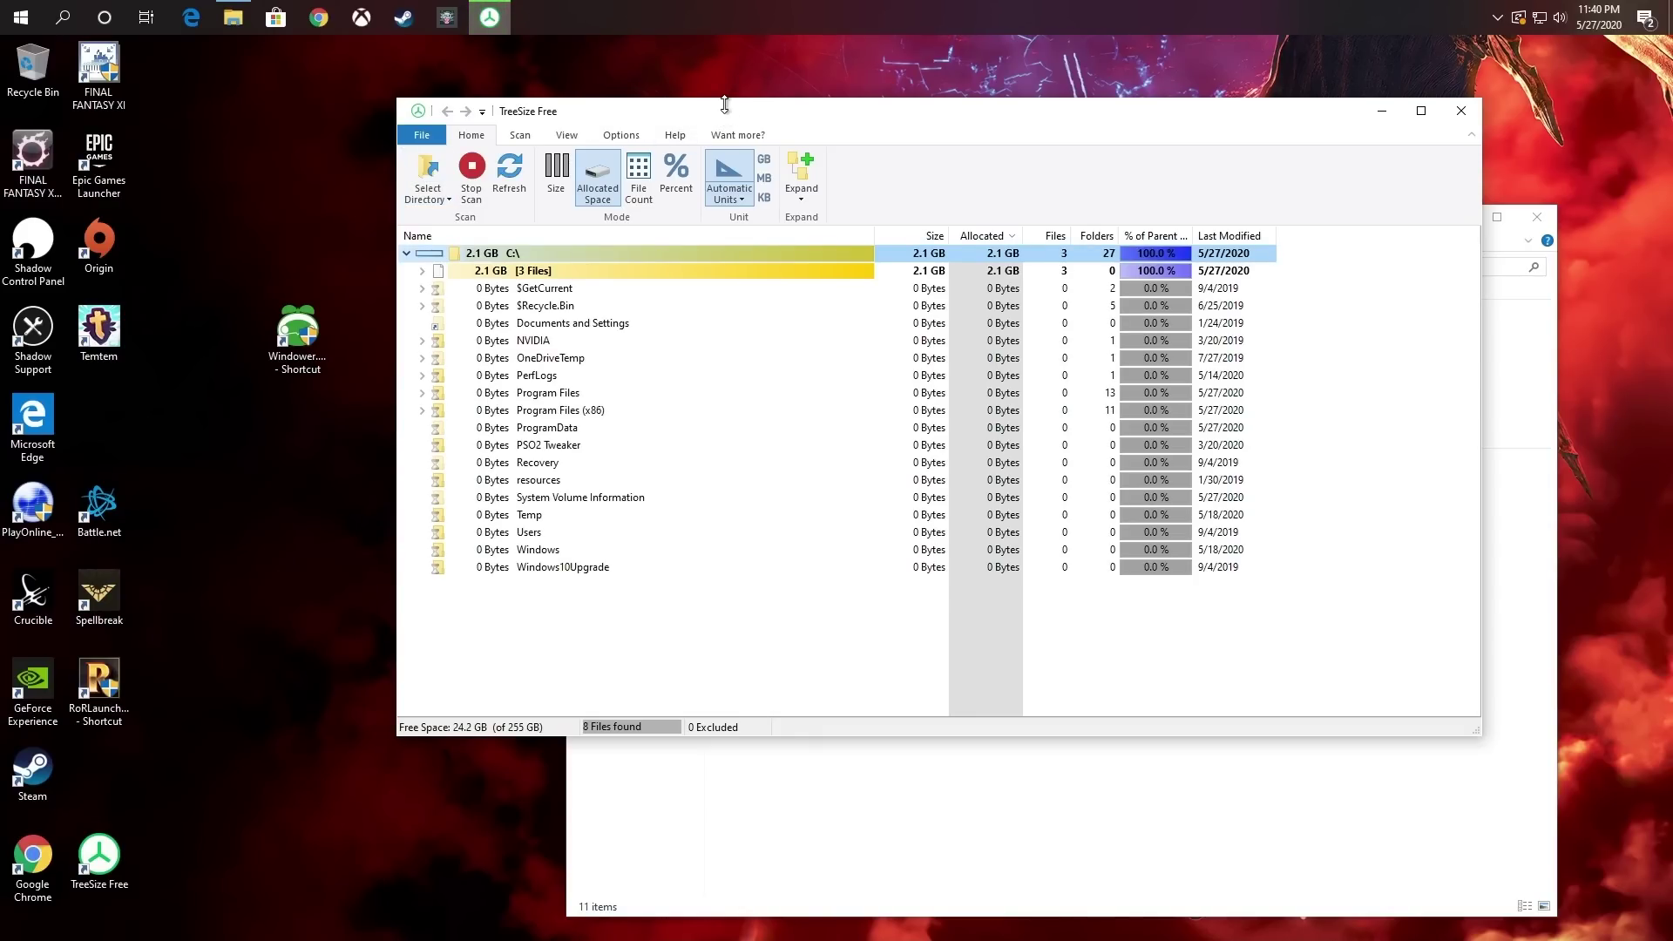
pyautogui.moveTo(673, 110); pyautogui.dragTo(458, 104)
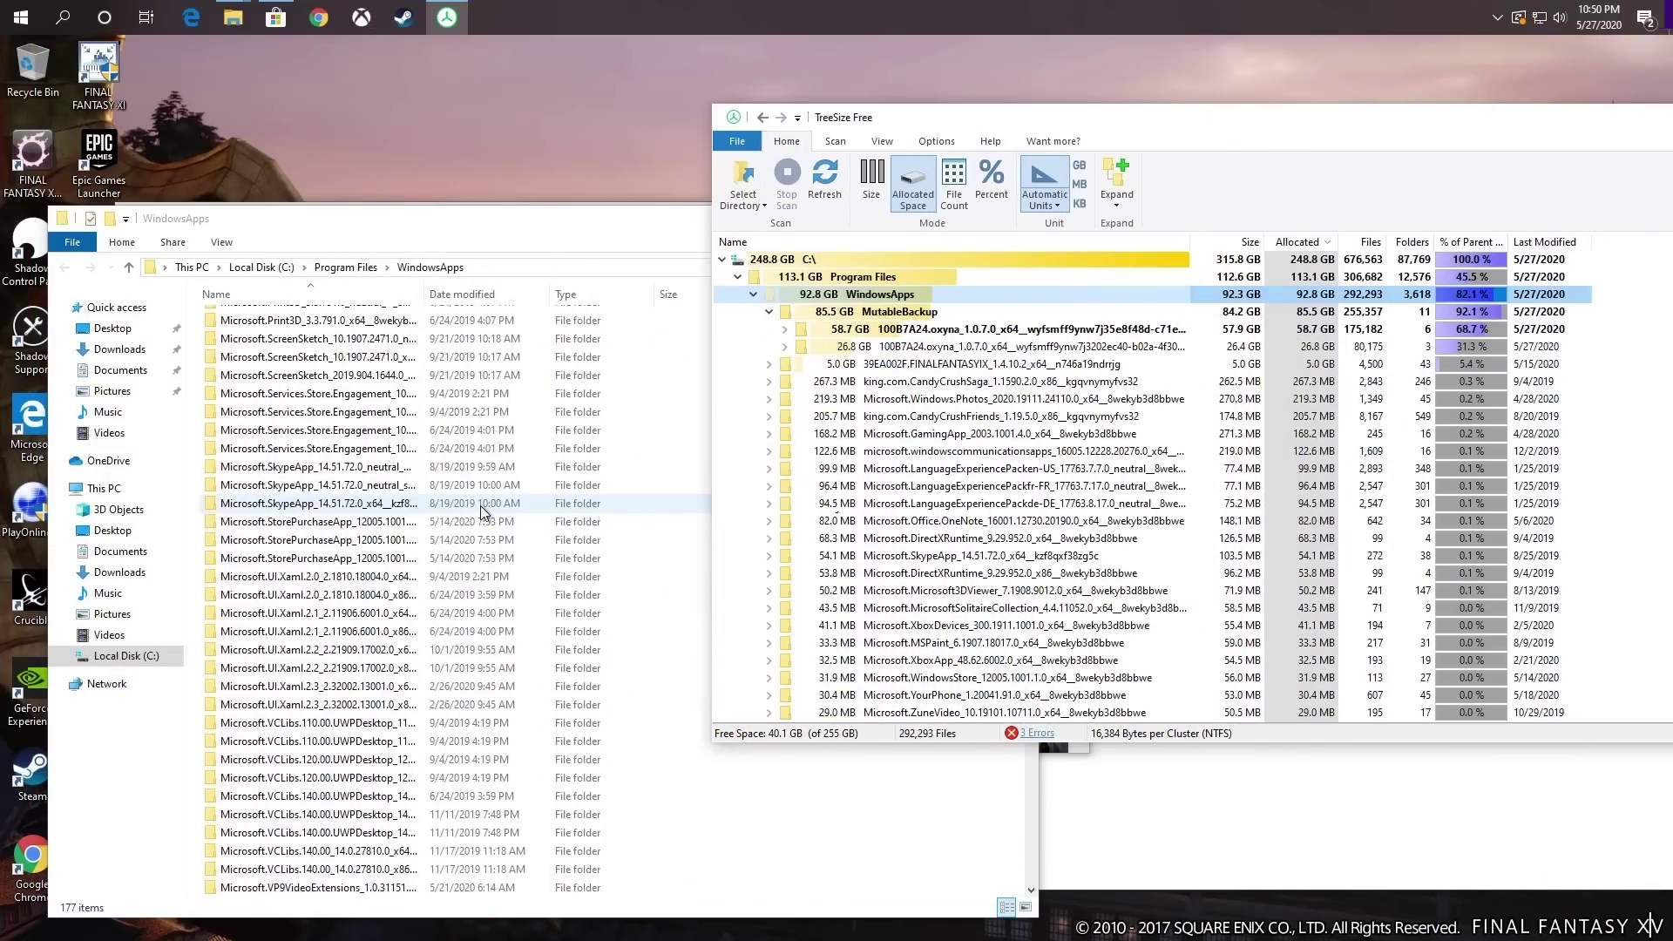
# - Open the MutableBackup folder in WindowsApps, granting permanent access
pyautogui.scroll(-20, 480, 511)
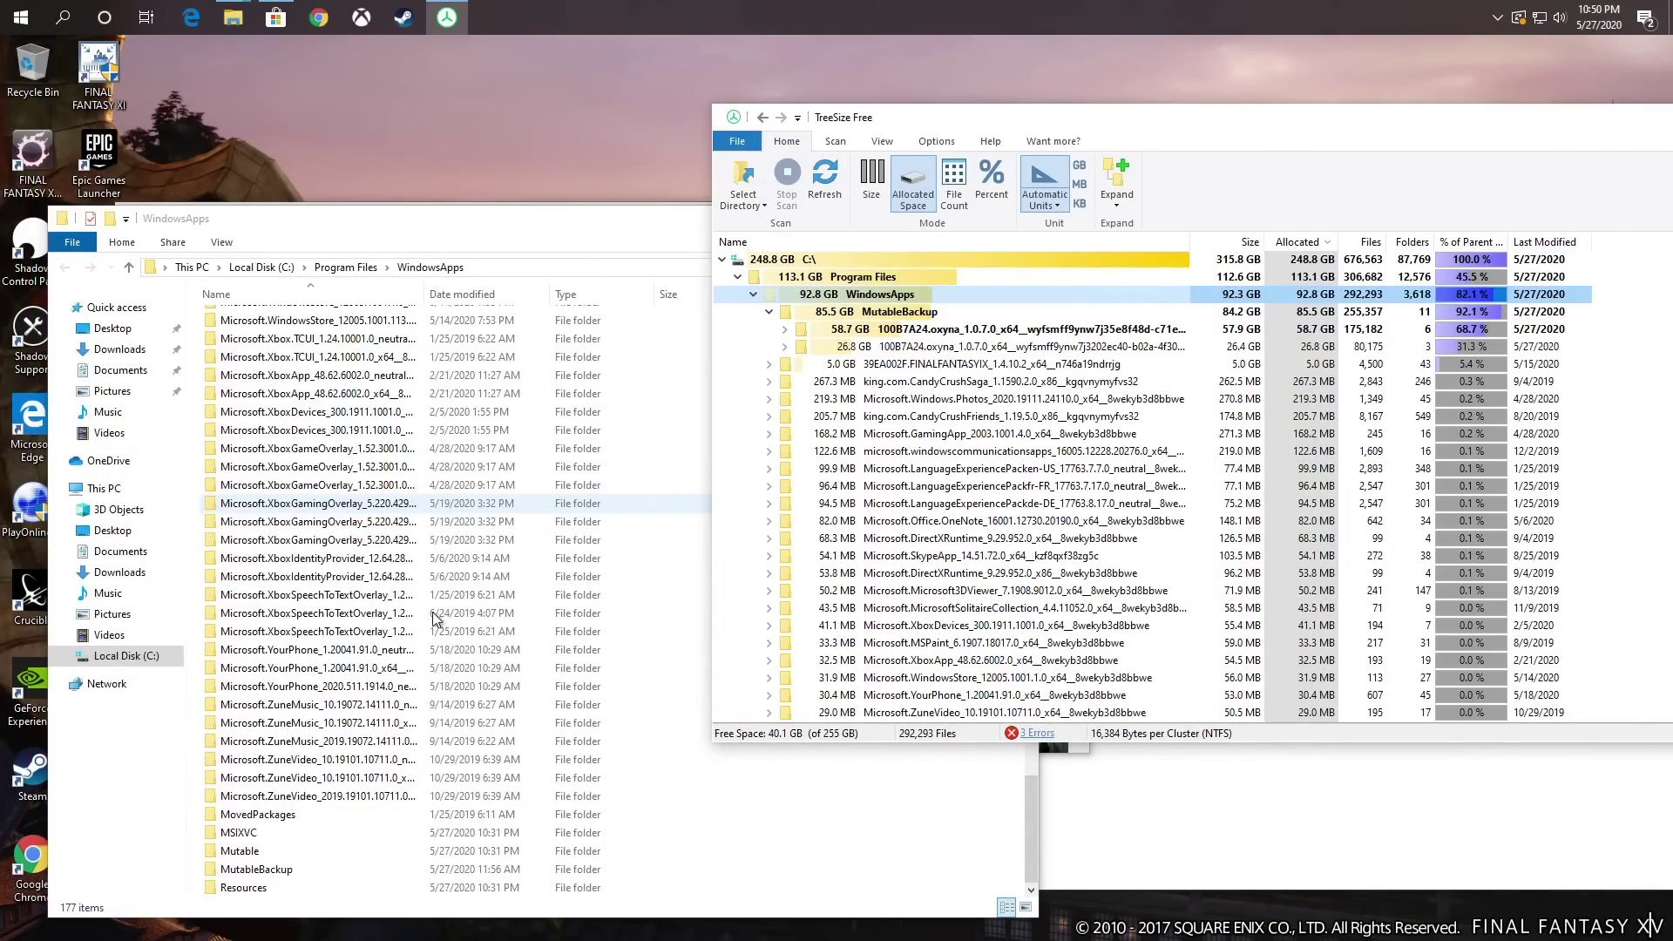
pyautogui.doubleClick(291, 868)
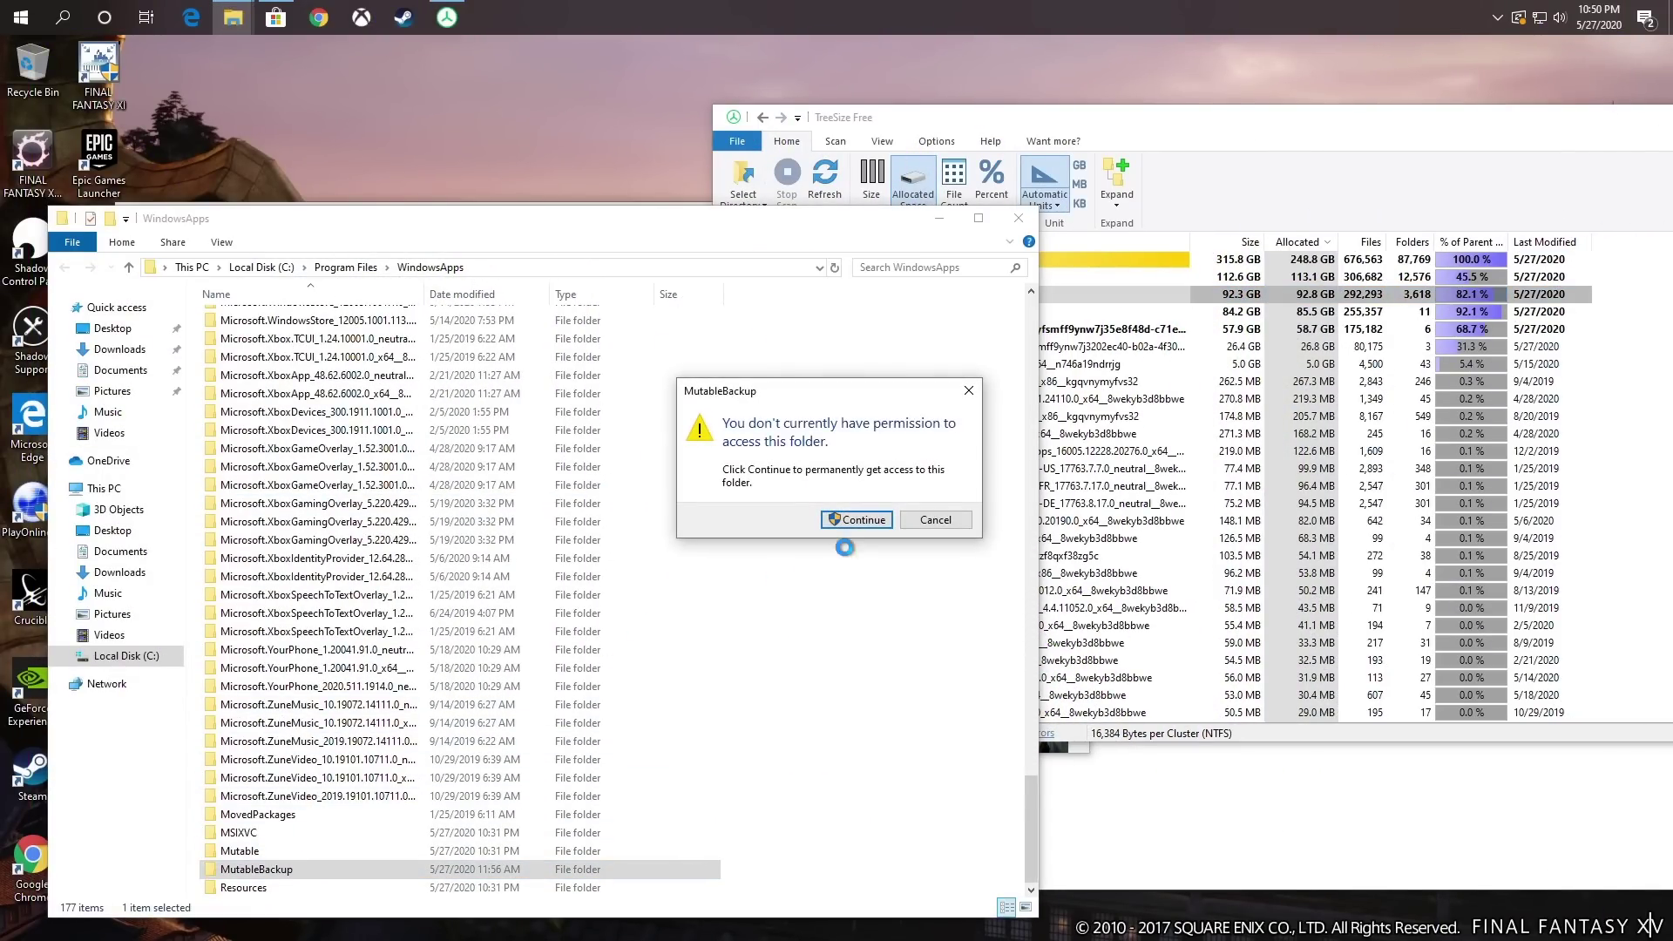
pyautogui.click(852, 521)
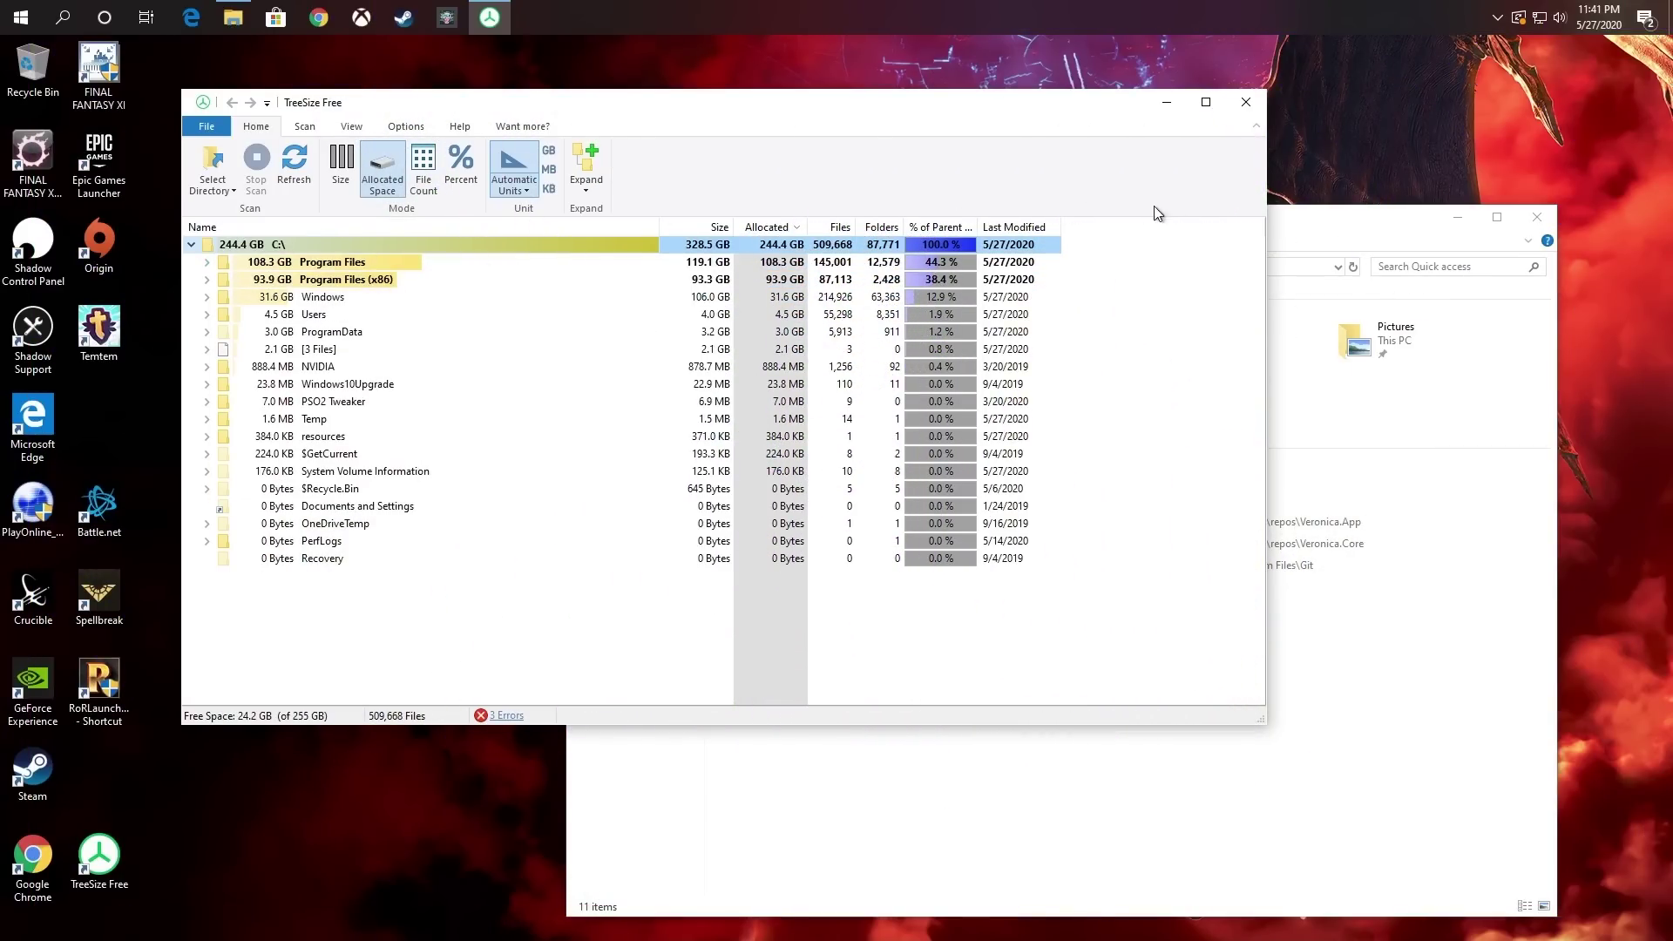
# - Expand Program Files and WindowsApps in TreeSize to list WindowsApps subfolders by size
pyautogui.click(205, 263)
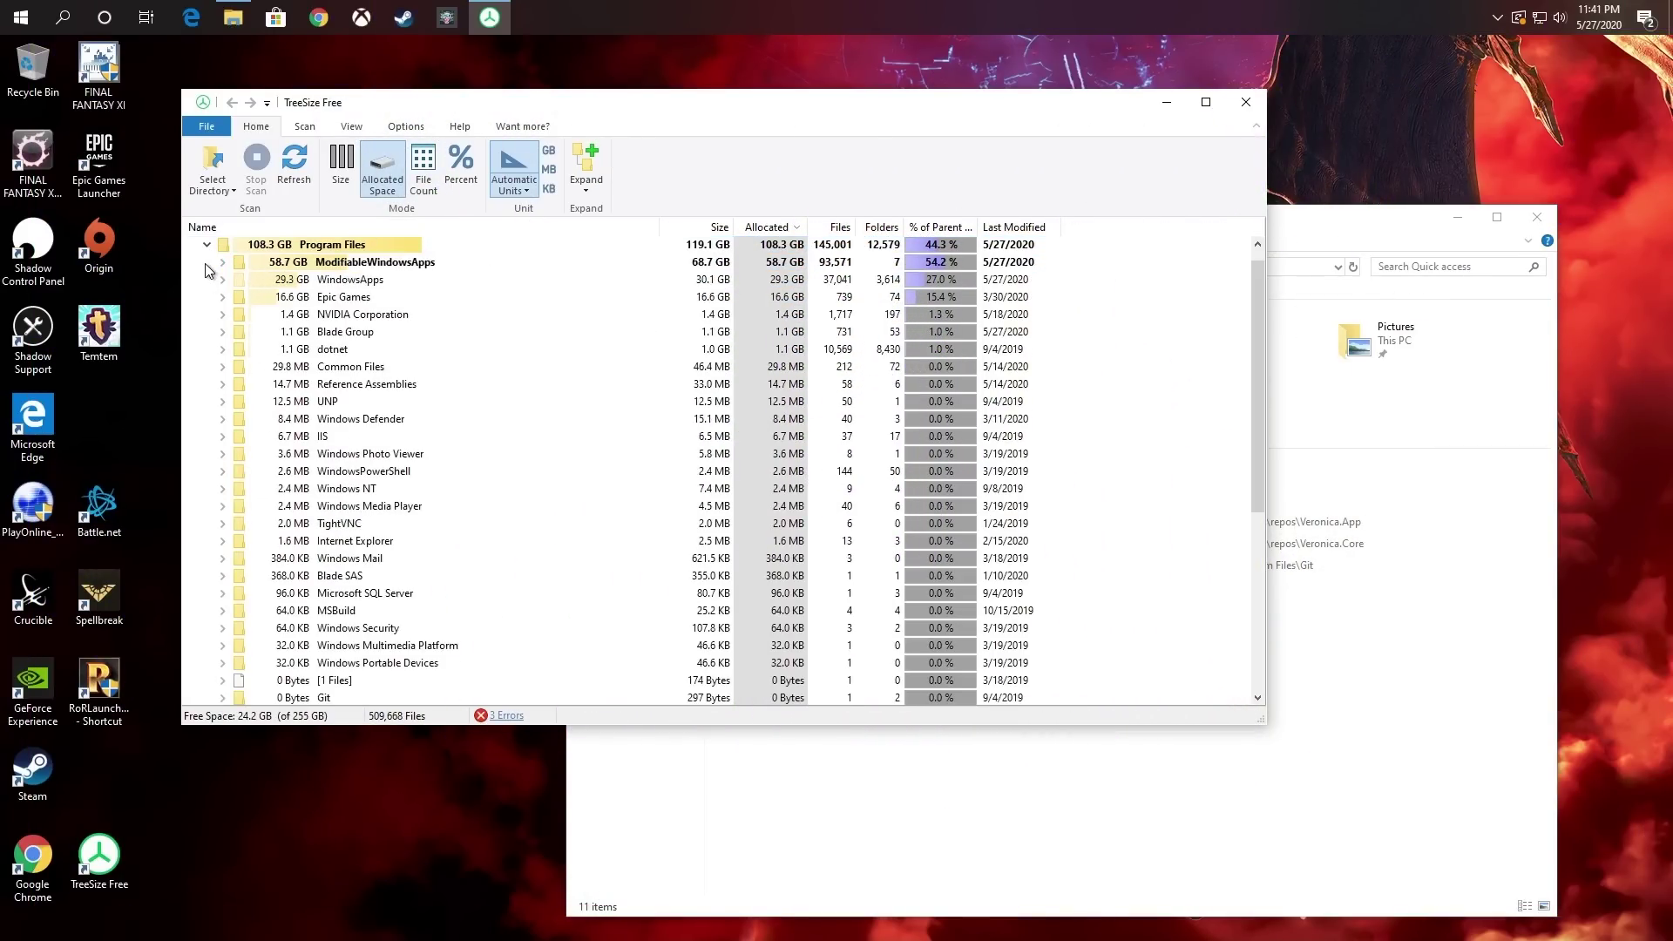
pyautogui.click(371, 283)
pyautogui.scroll(1, 425, 338)
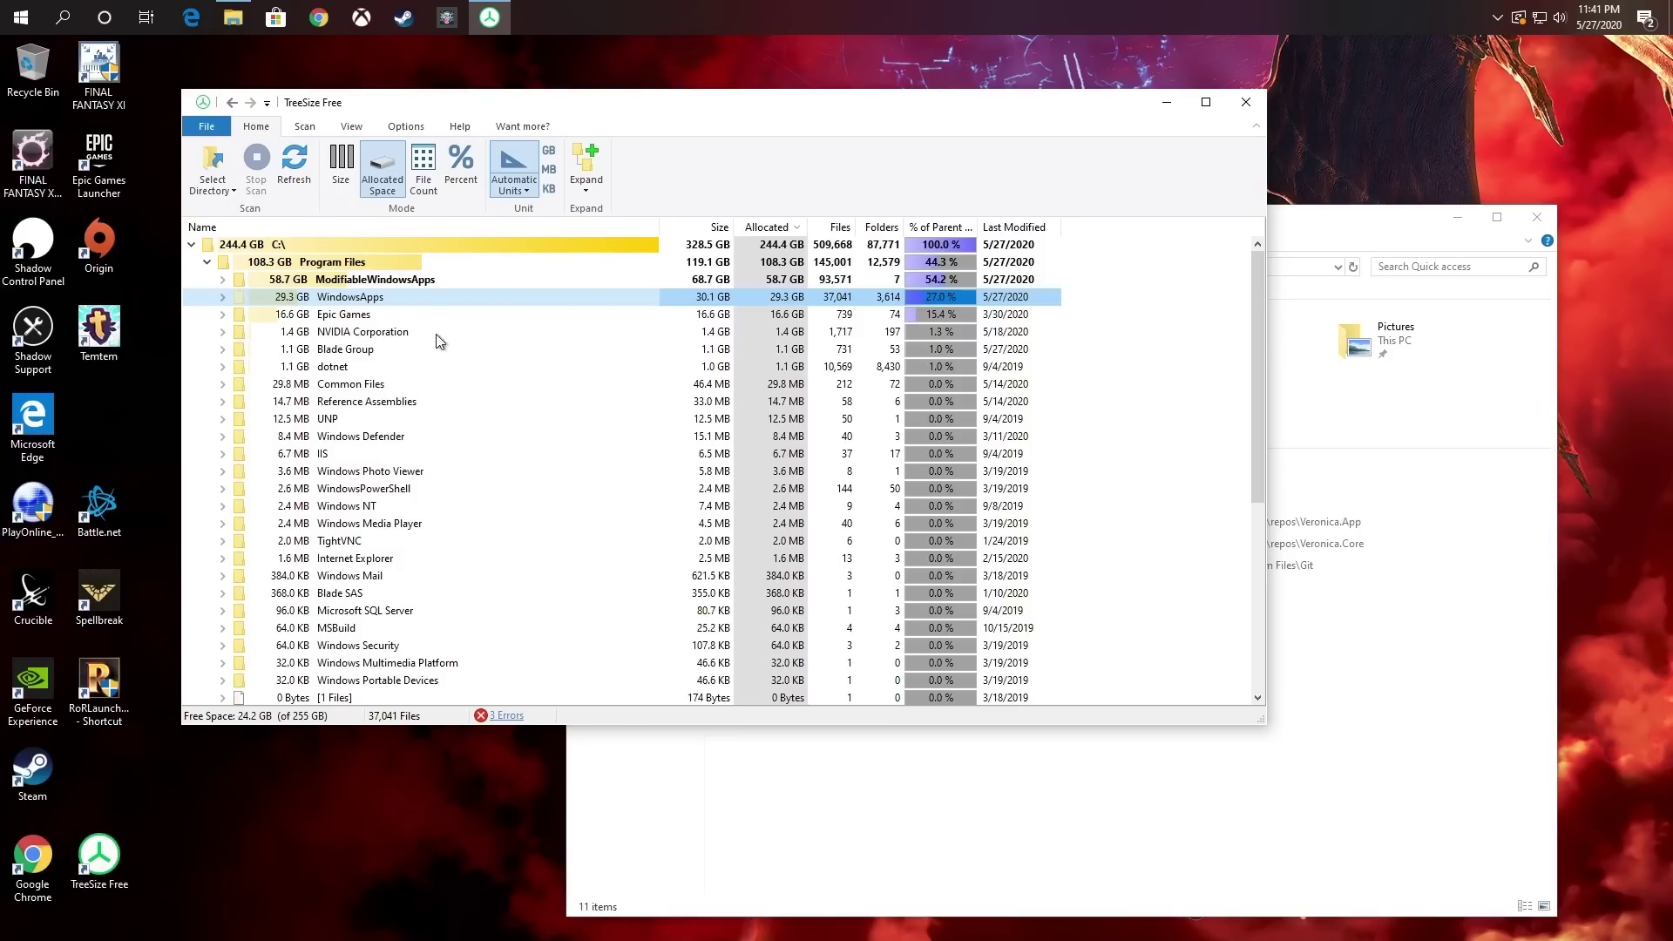
pyautogui.moveTo(366, 307)
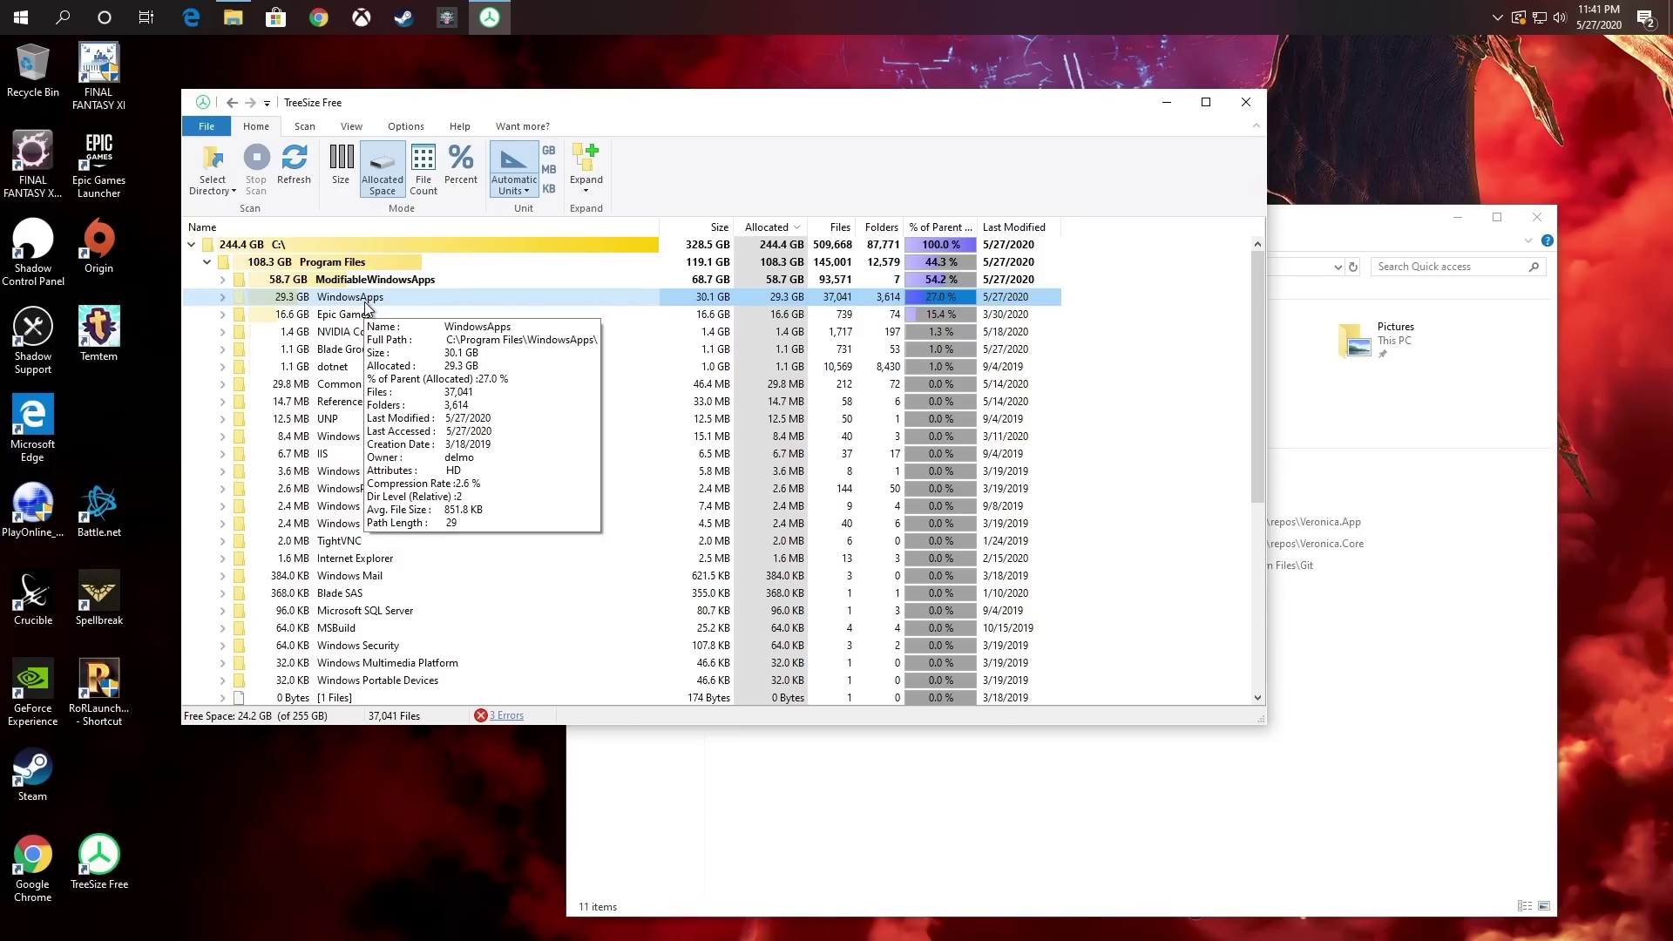
pyautogui.moveTo(310, 244)
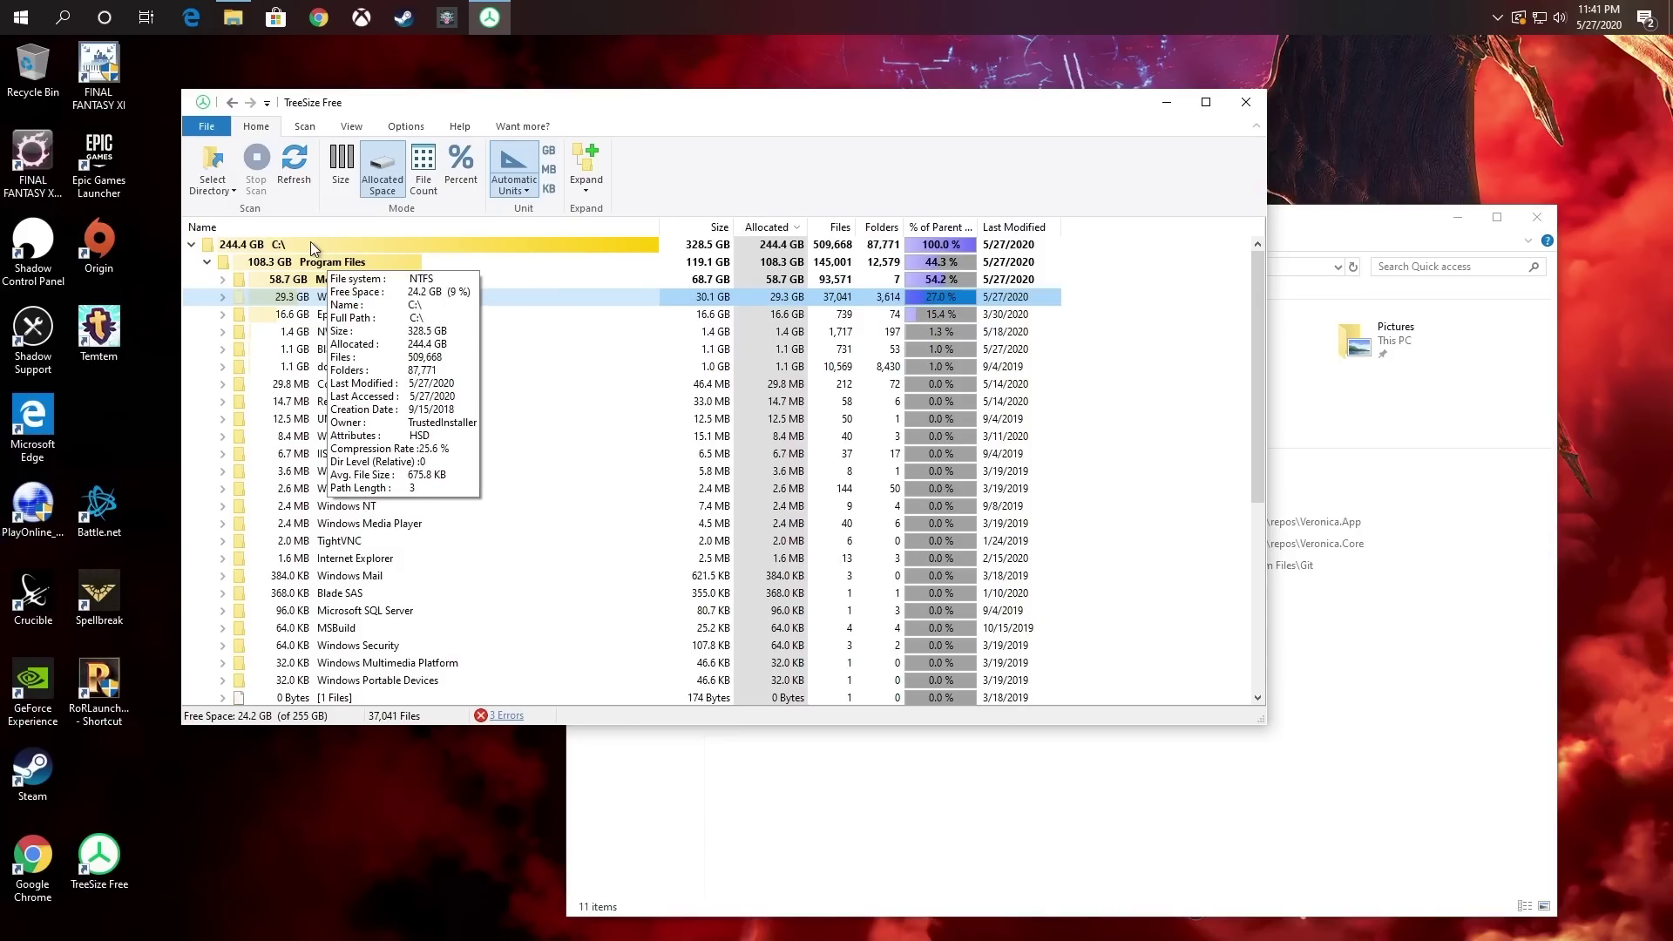
pyautogui.click(229, 295)
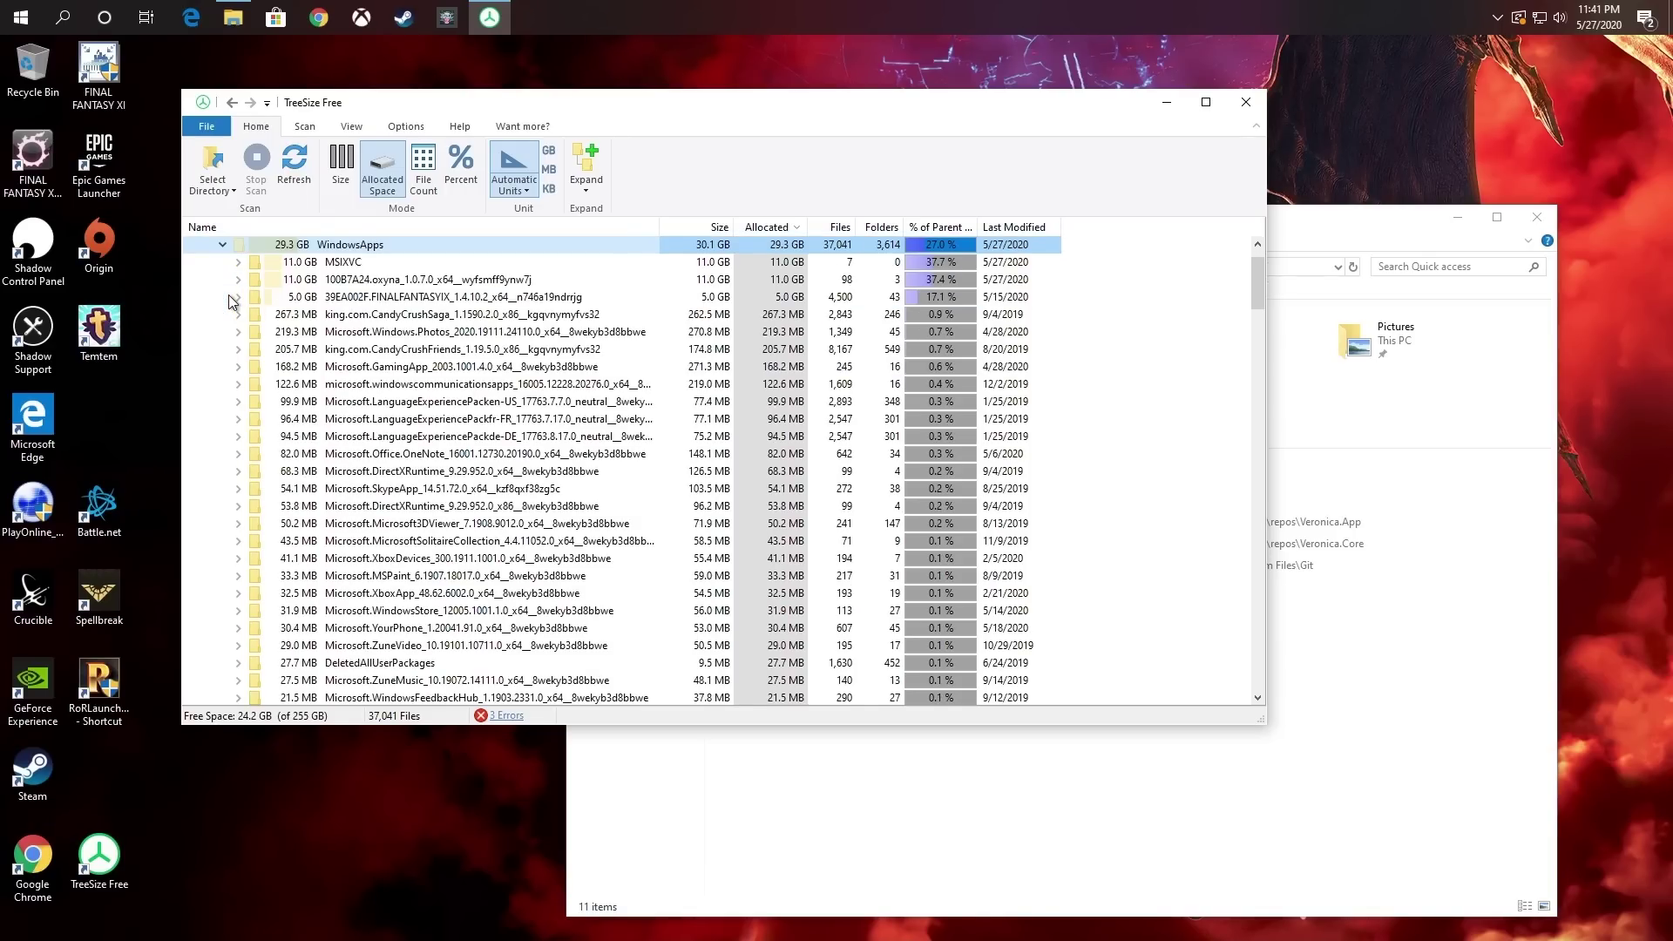
pyautogui.scroll(-5, 479, 353)
pyautogui.scroll(-20, 479, 353)
pyautogui.scroll(20, 482, 357)
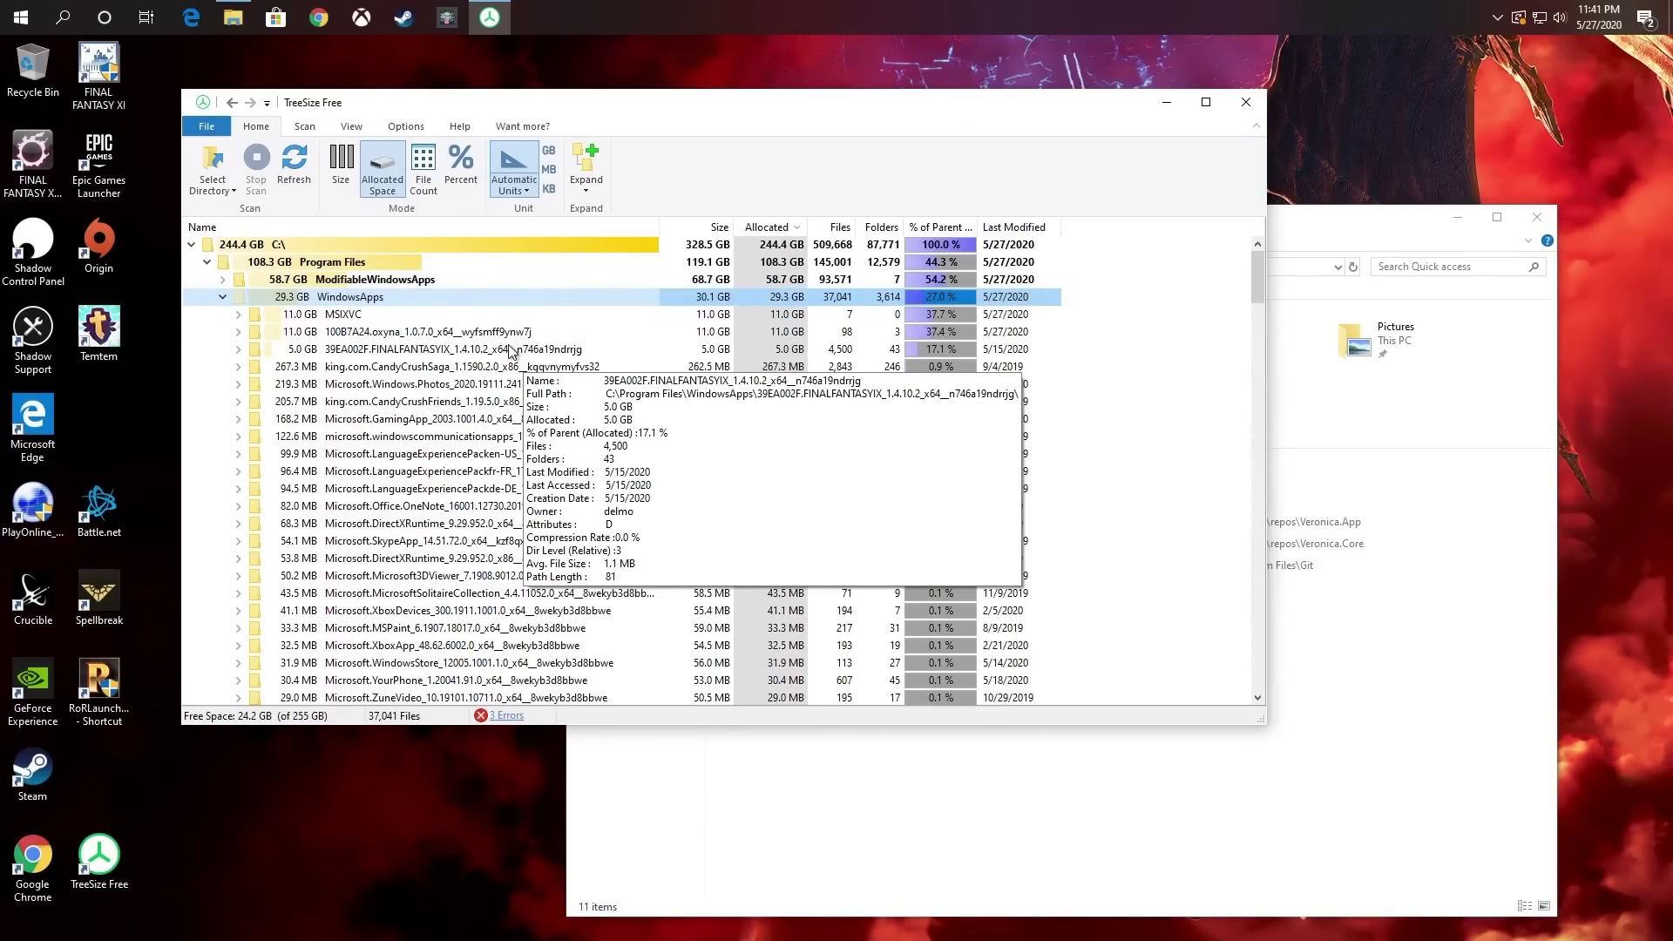
pyautogui.click(1345, 233)
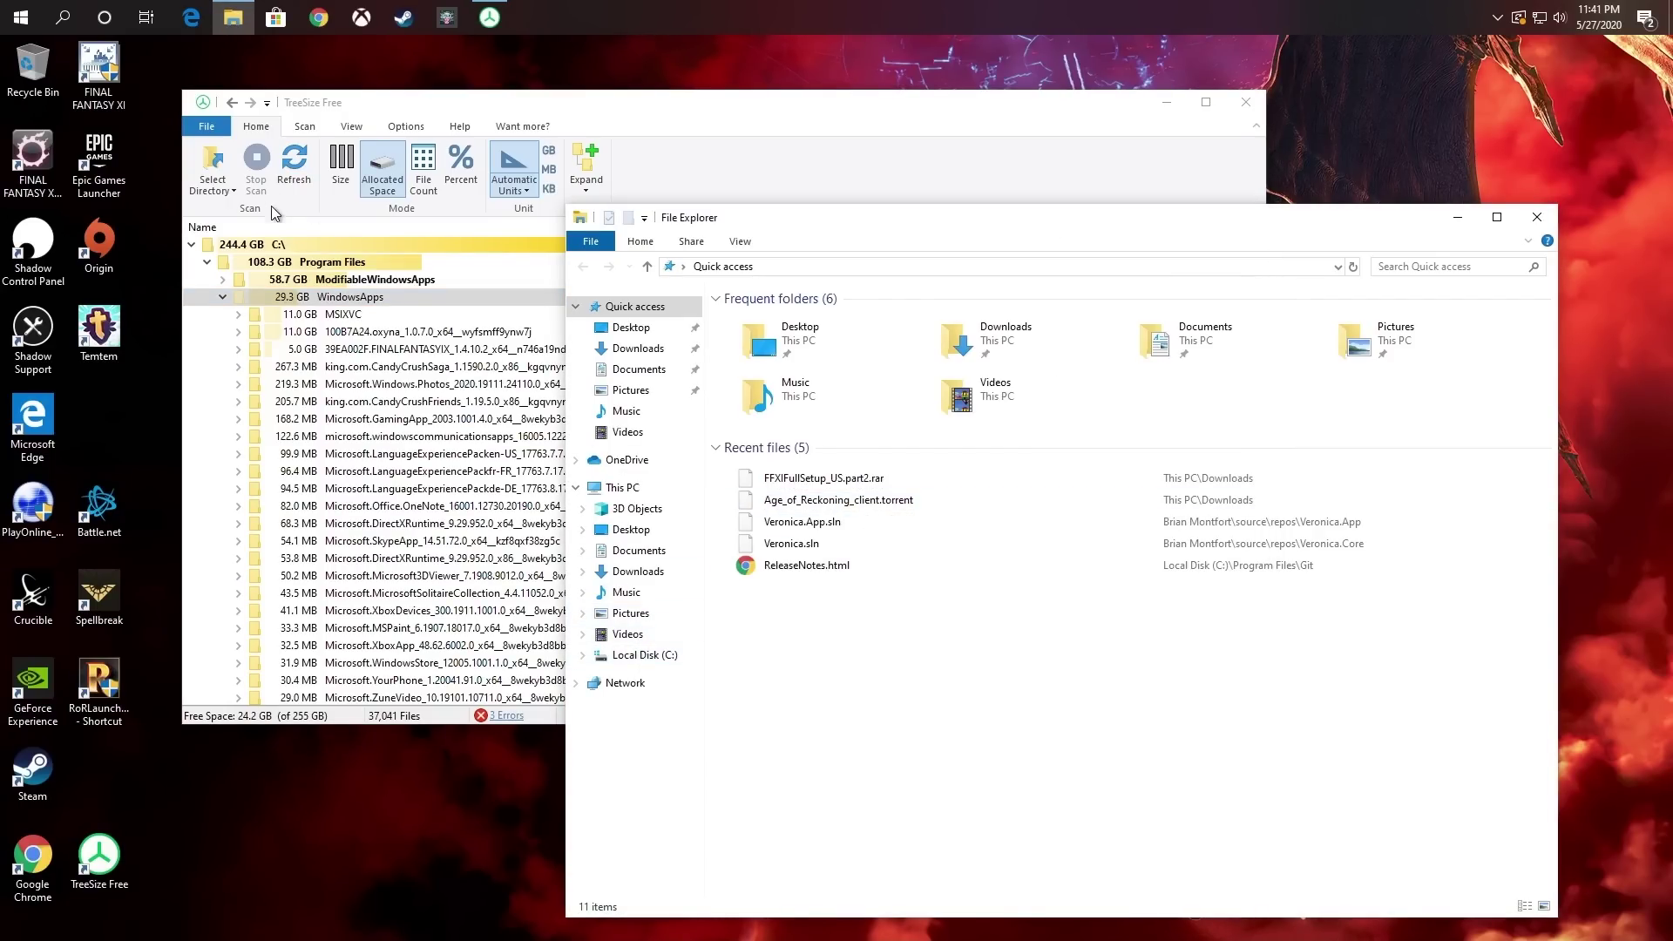
# - Open C:\Program Files in File Explorer and check the hidden-items view option
pyautogui.click(640, 655)
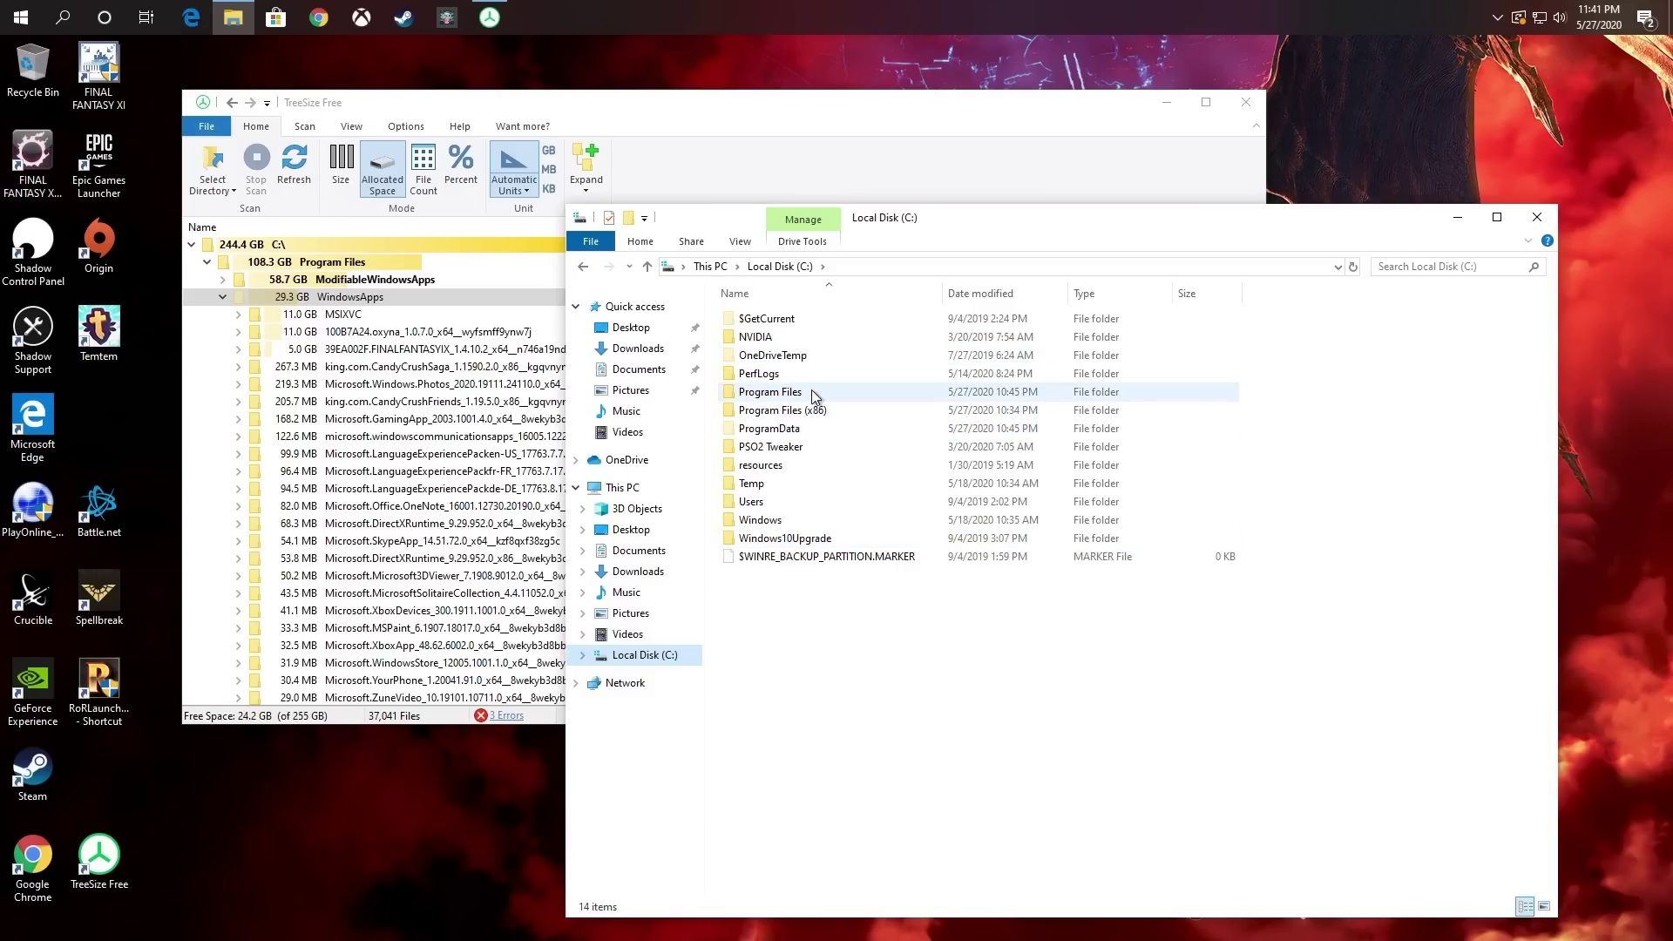
pyautogui.doubleClick(812, 391)
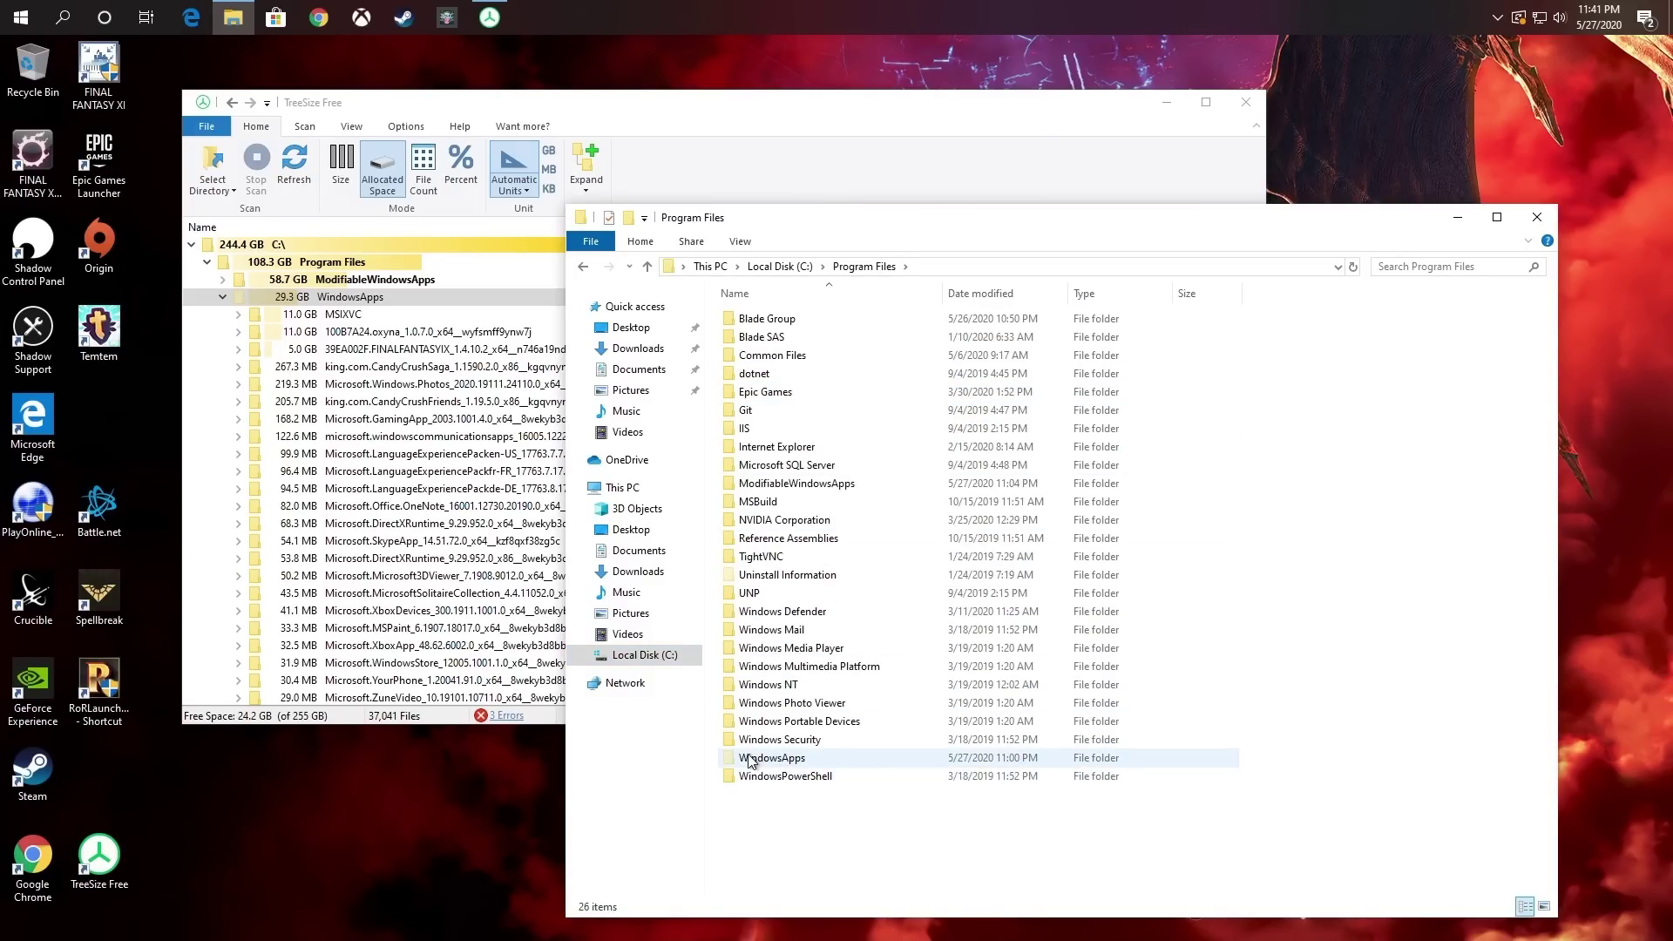
pyautogui.click(739, 243)
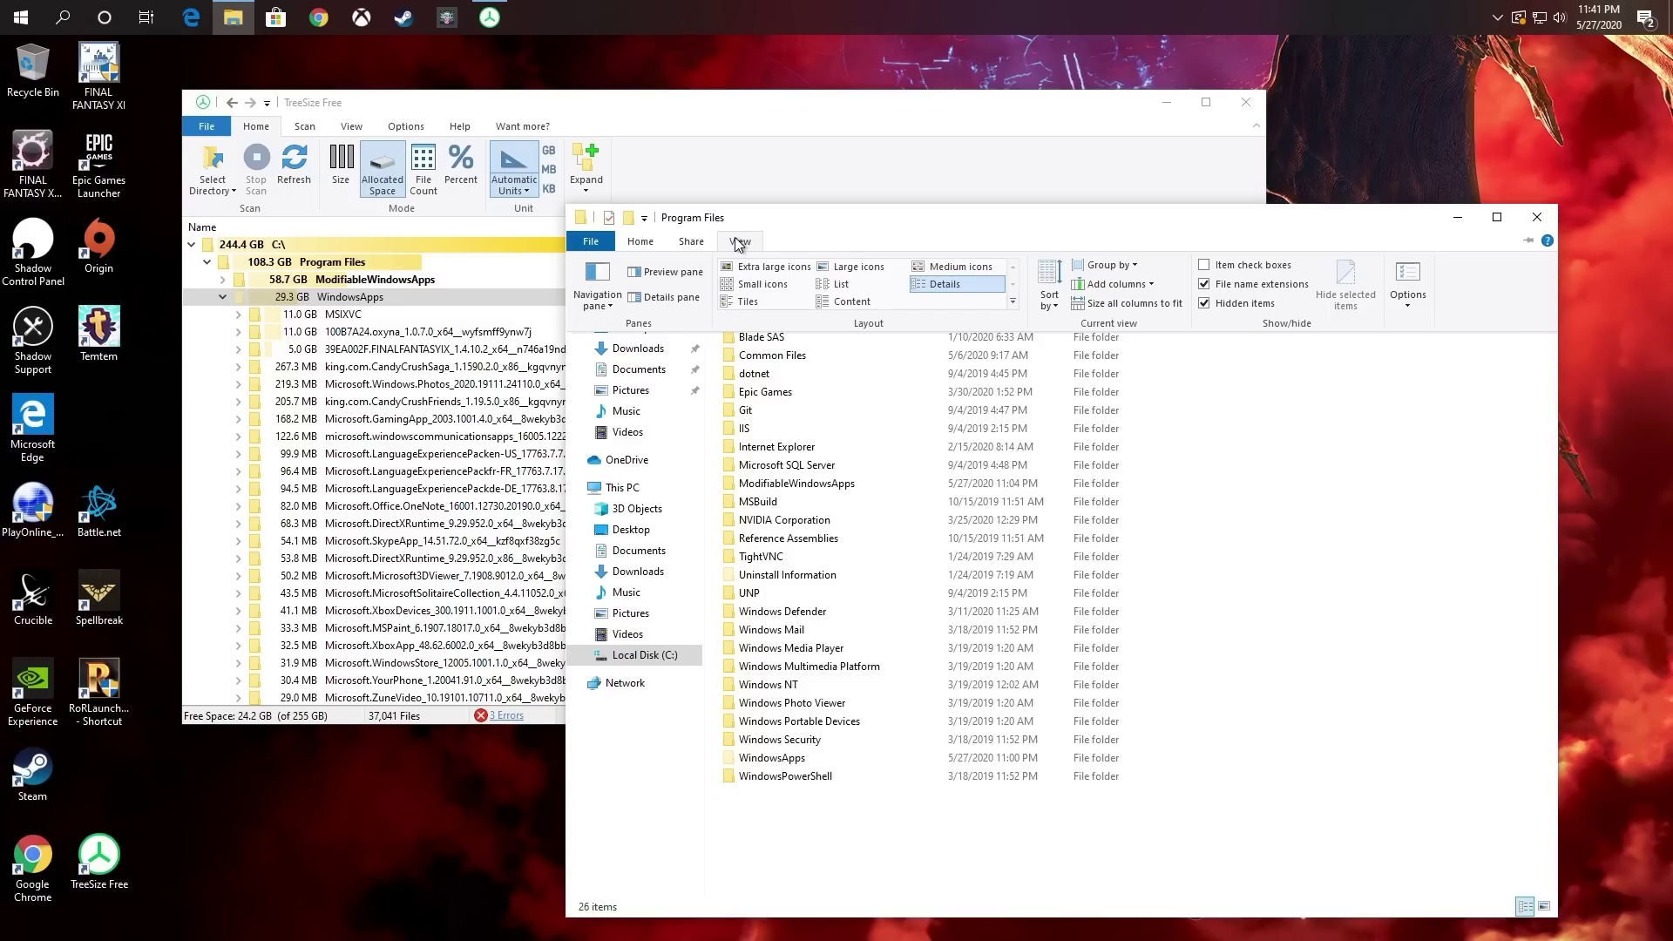
# - View the Program Files folder Properties, then cancel without changes
pyautogui.rightClick(1341, 415)
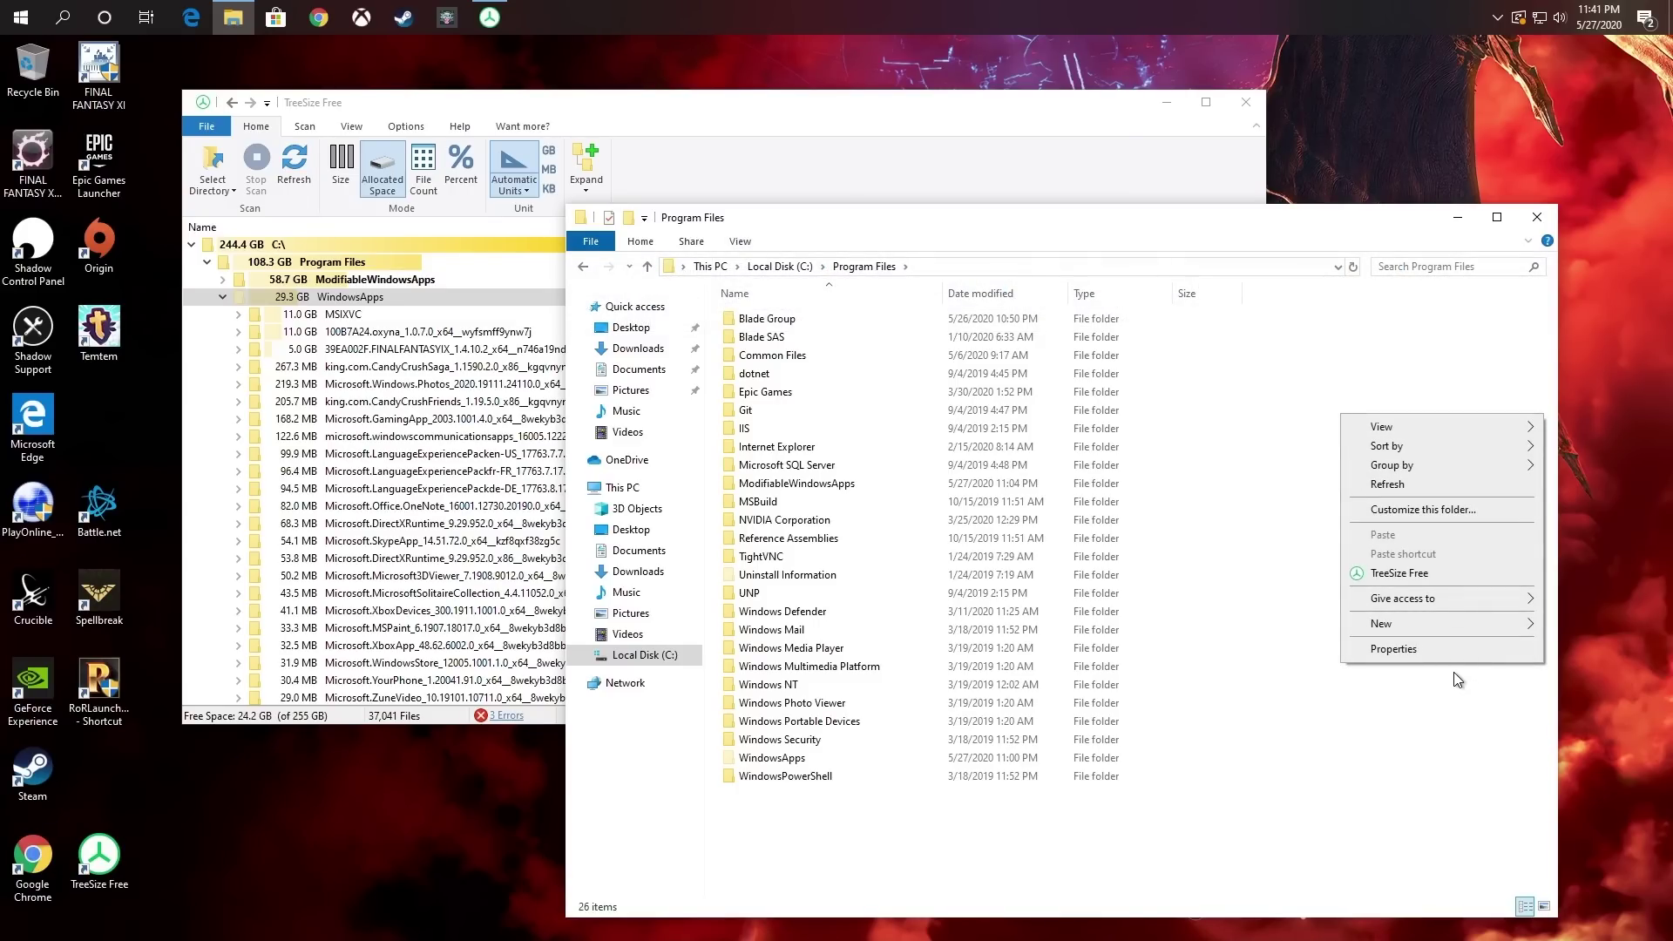
pyautogui.click(1394, 649)
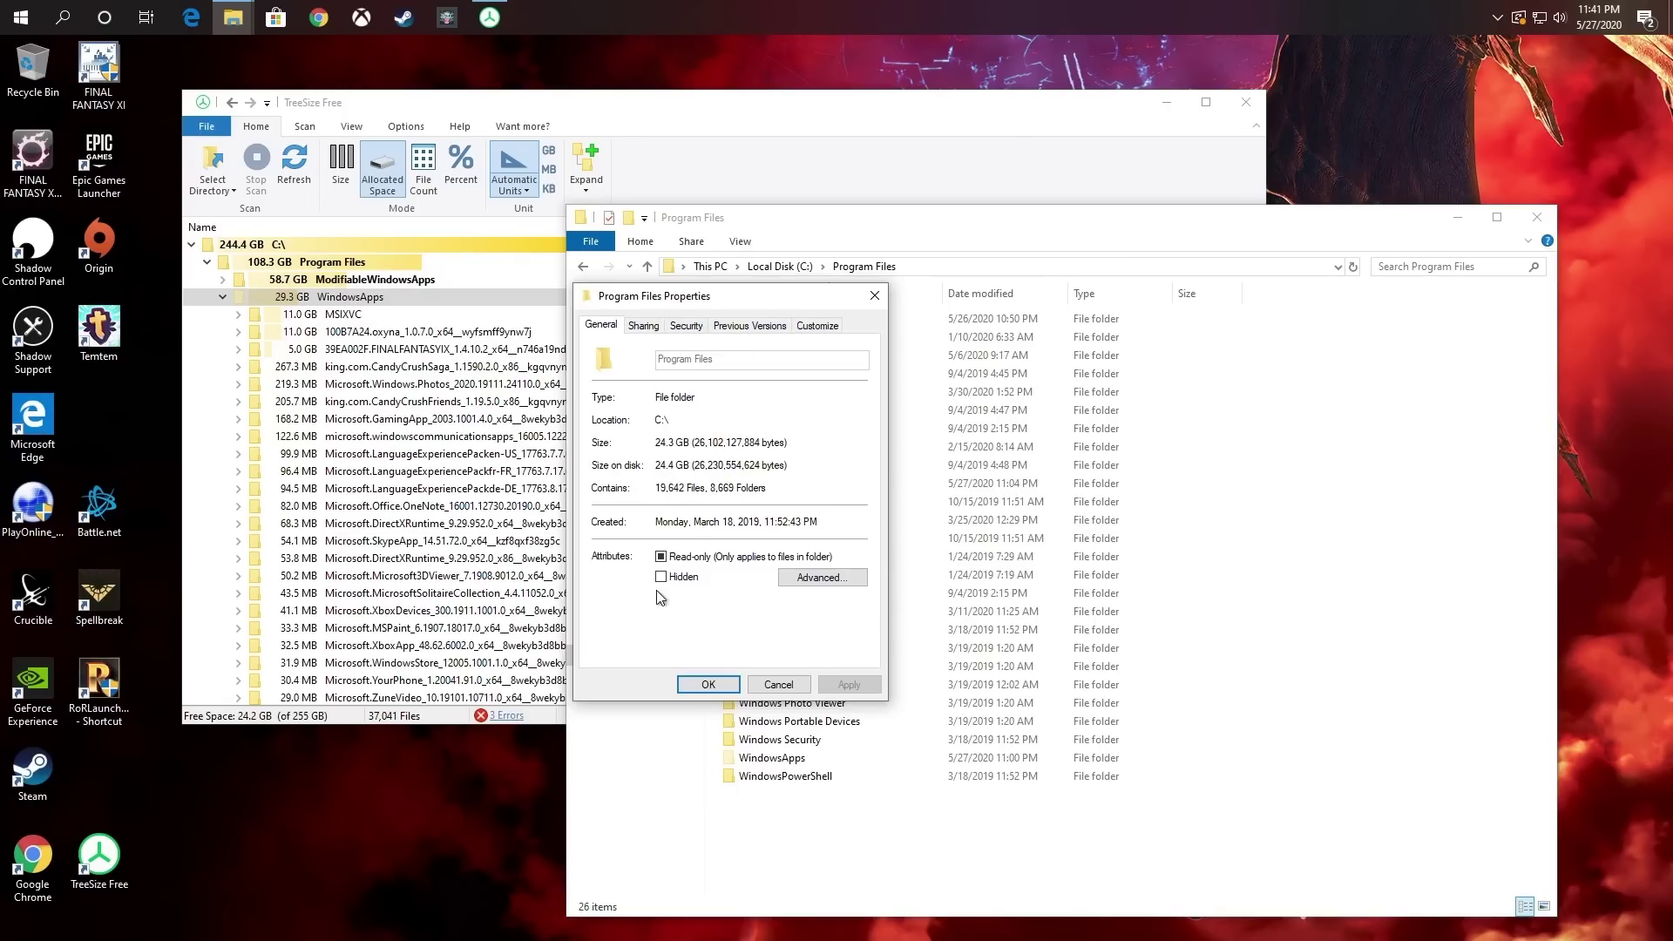
pyautogui.click(776, 684)
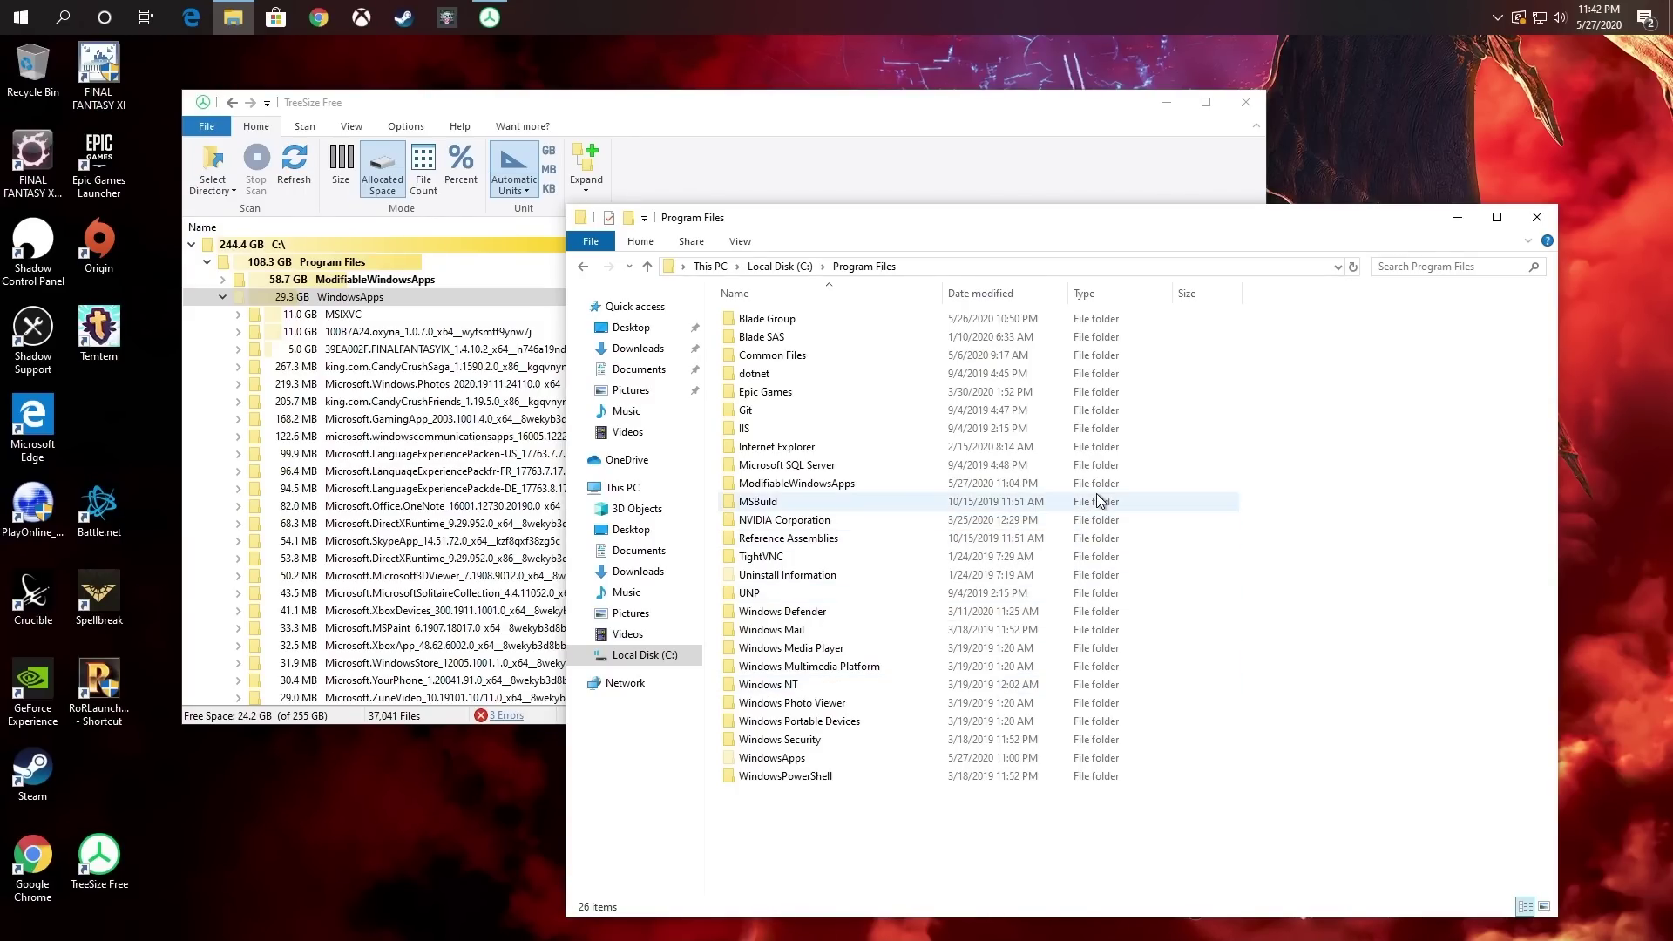
# - Open the WindowsApps folder's advanced security settings after the access prompt
pyautogui.doubleClick(772, 757)
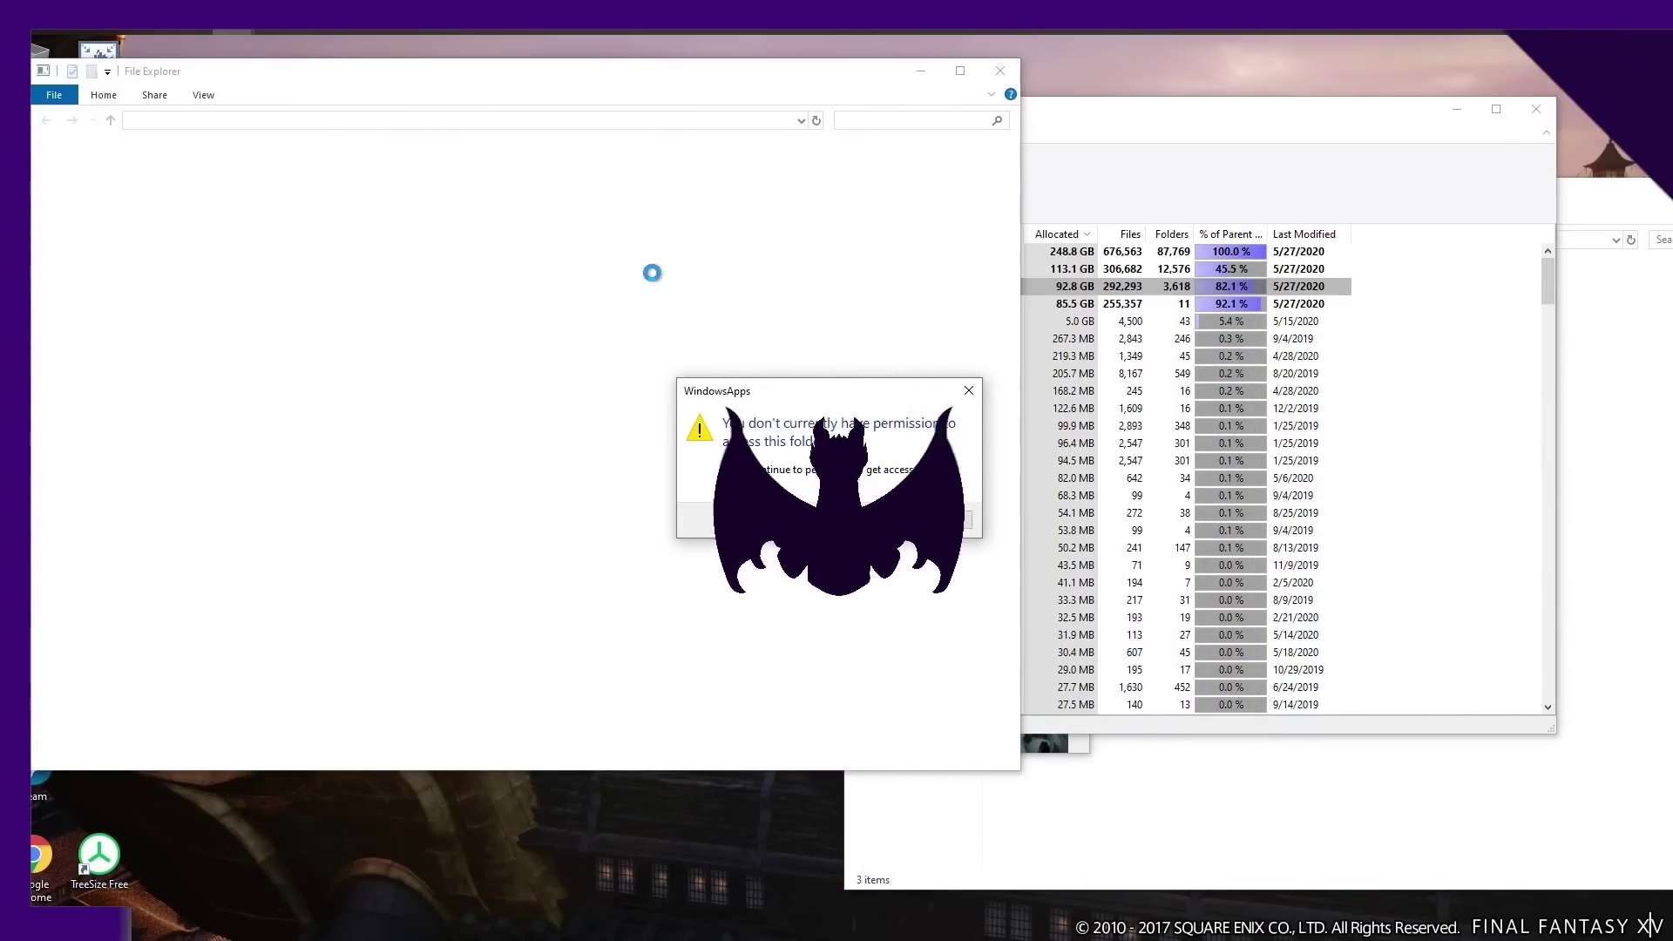
pyautogui.click(860, 518)
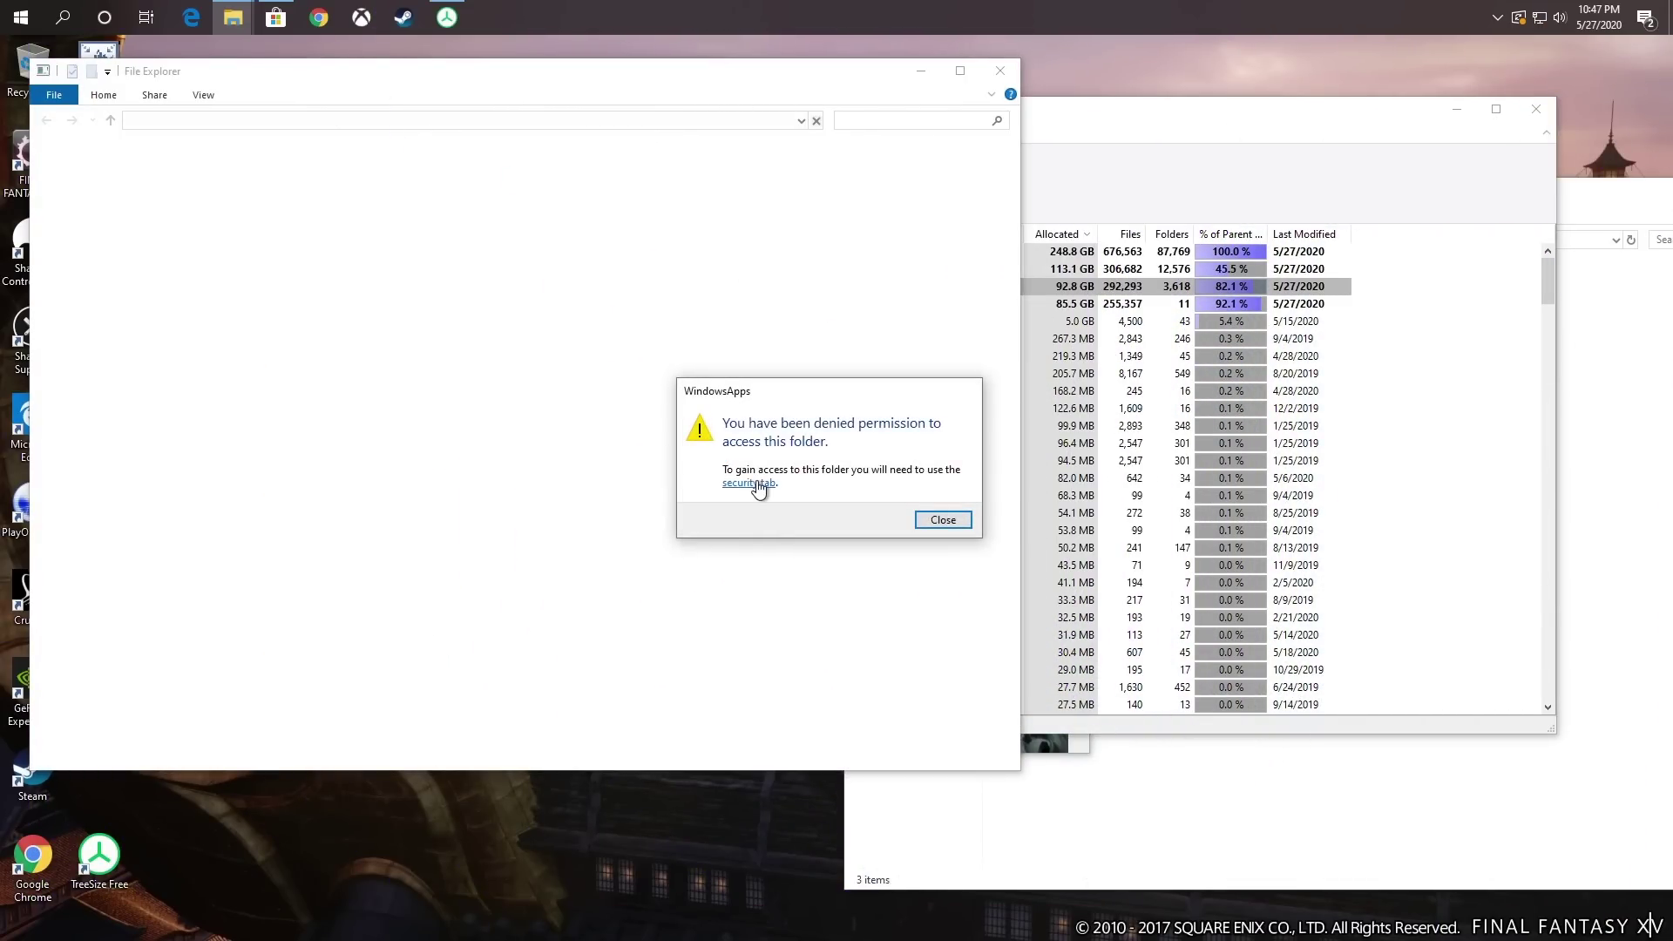
pyautogui.click(757, 484)
pyautogui.click(1017, 822)
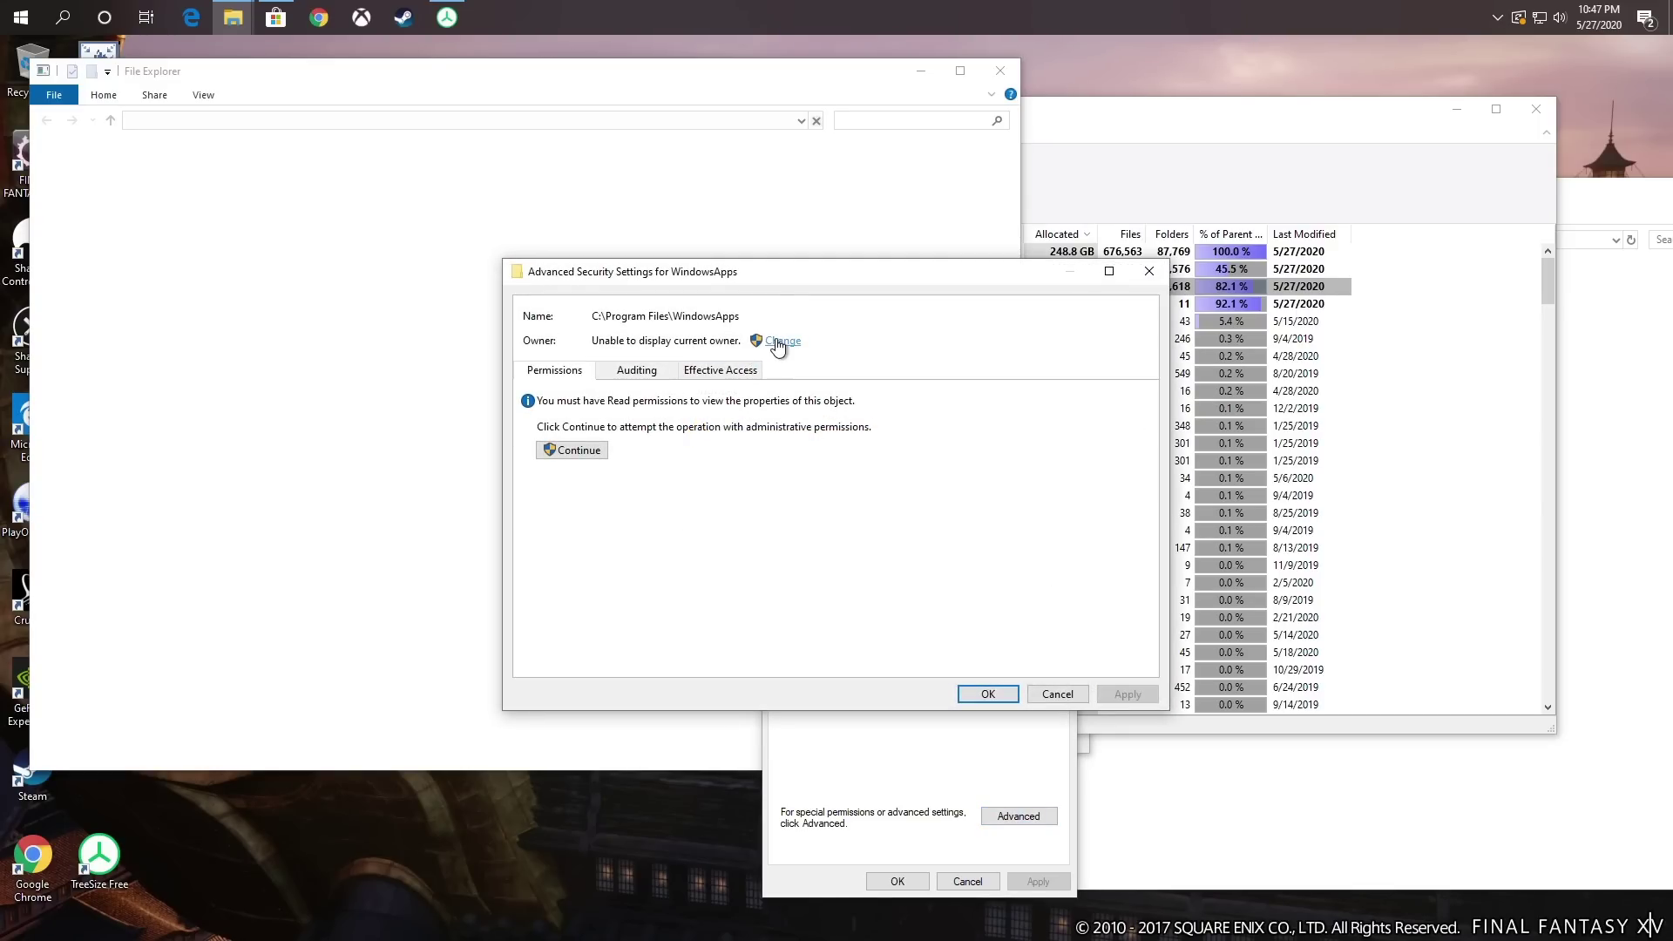
# - Make your user account the owner of WindowsApps, replacing ownership on all subcontainers
pyautogui.click(782, 340)
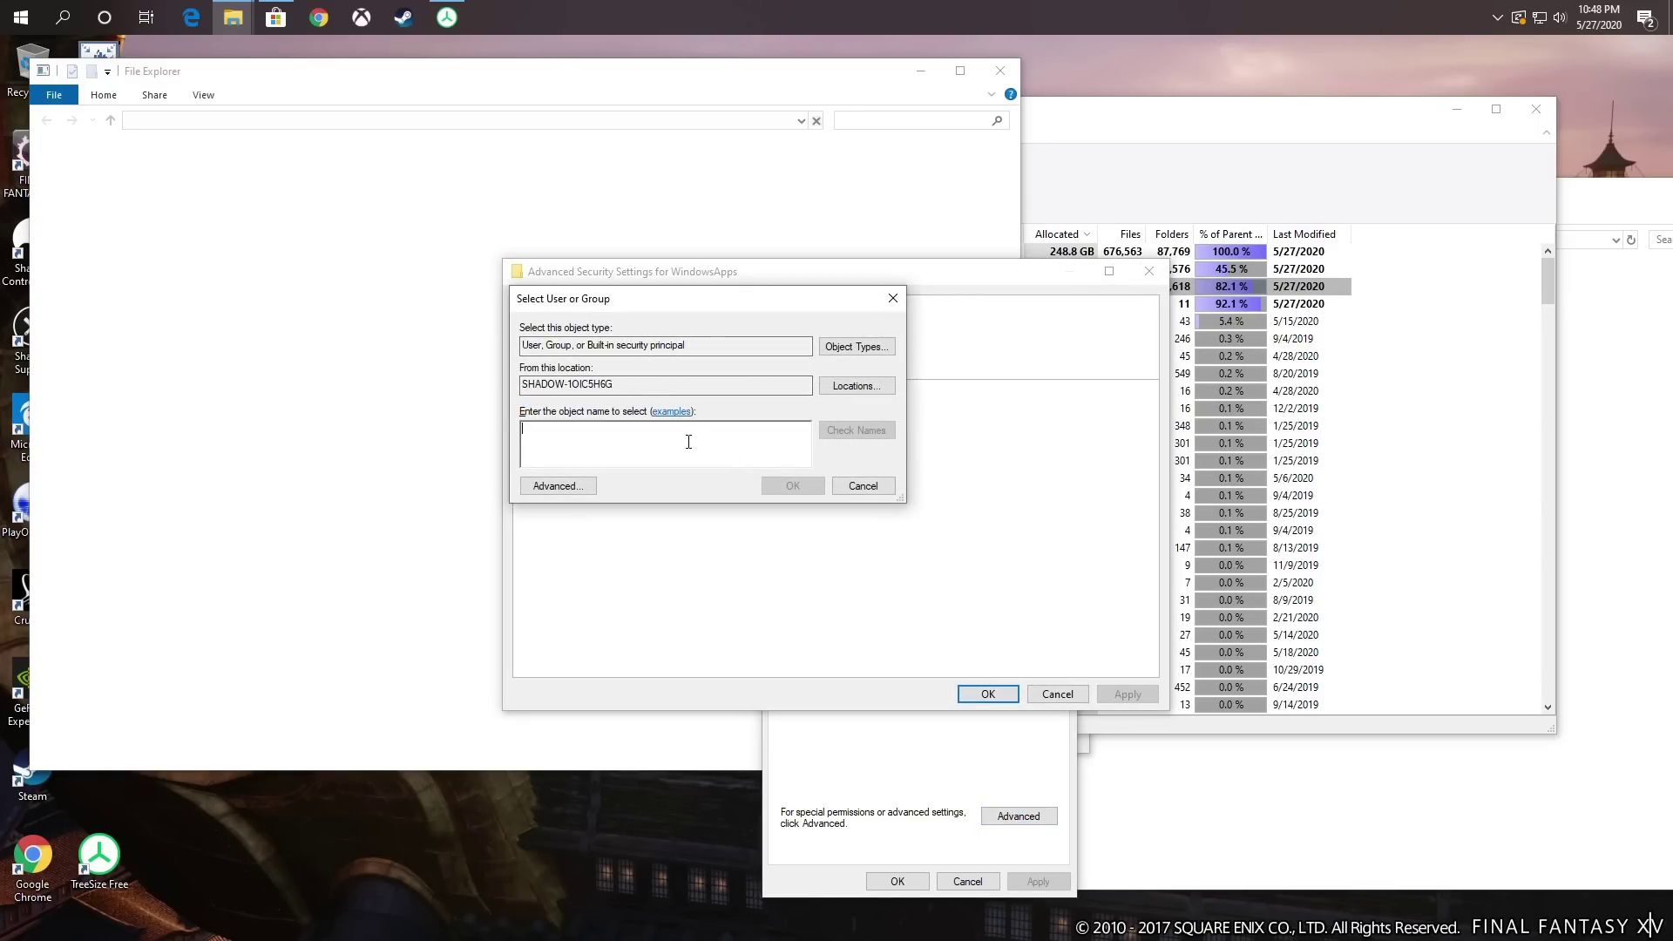
pyautogui.write('delm')
pyautogui.press('Return')
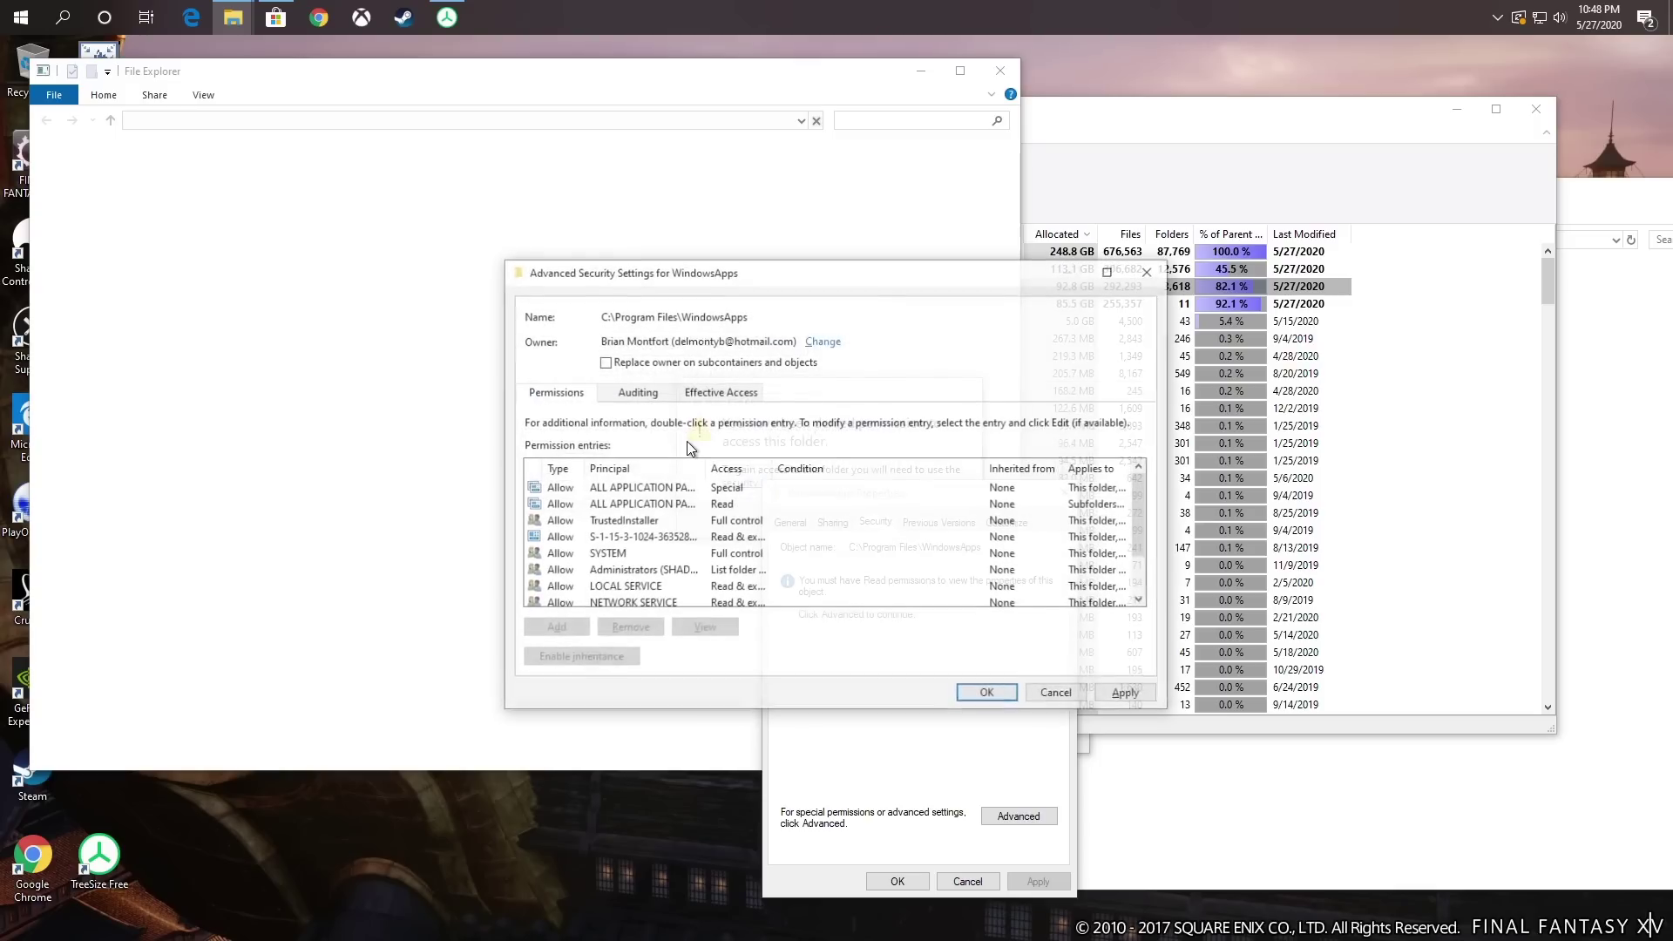
pyautogui.click(710, 364)
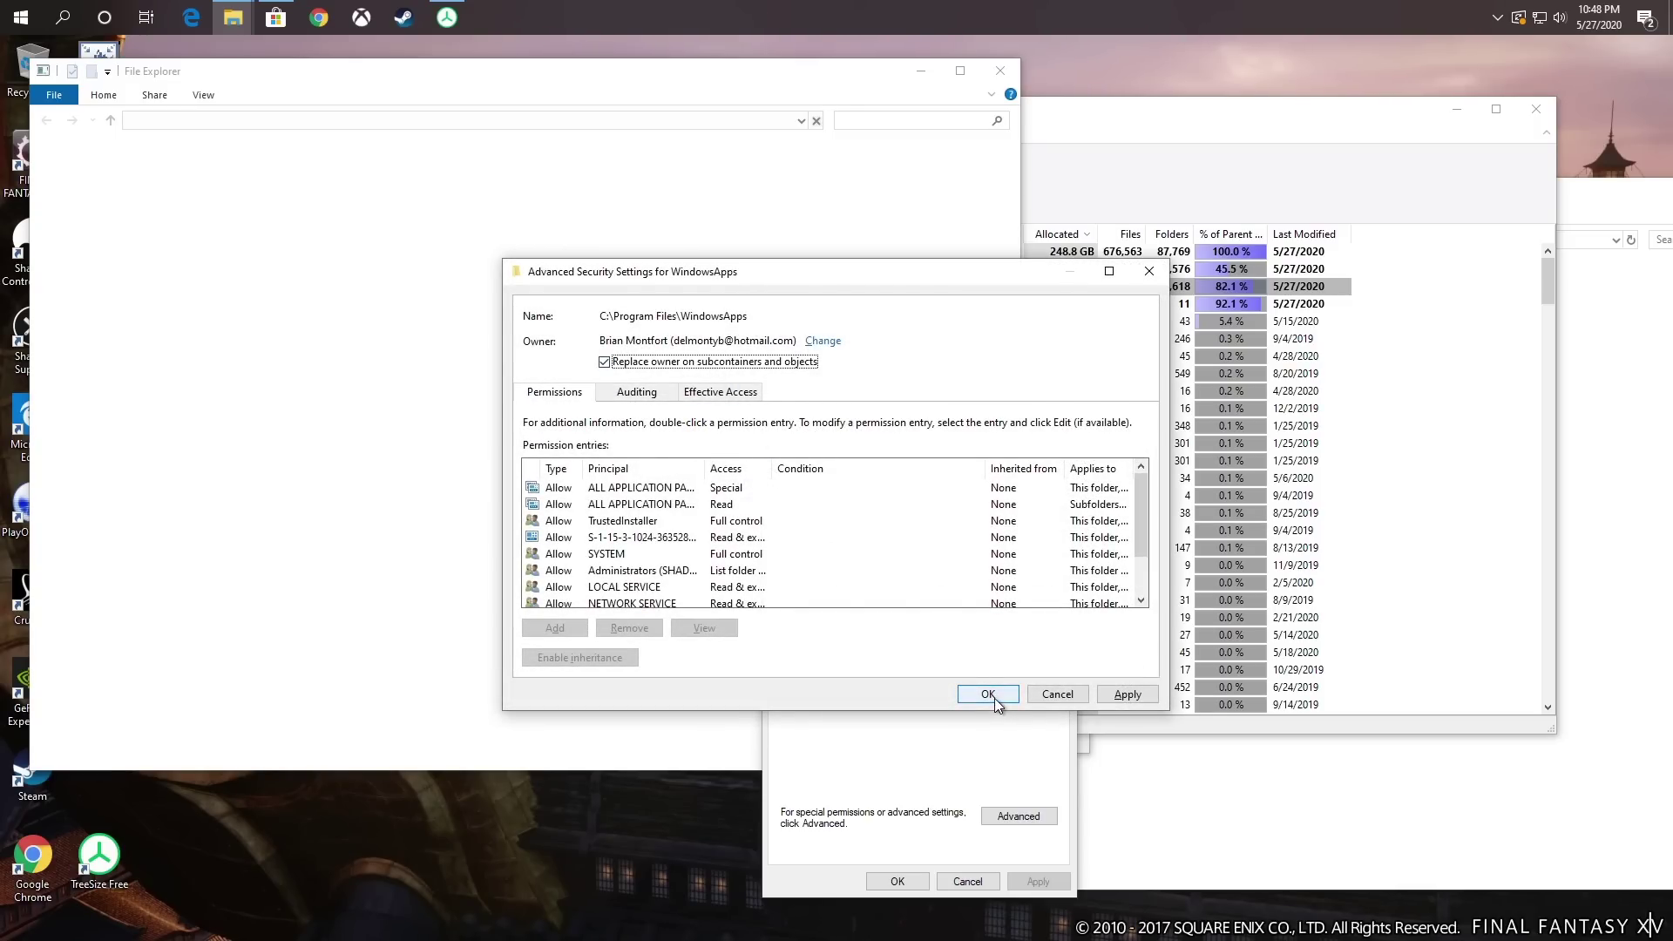
pyautogui.click(1124, 696)
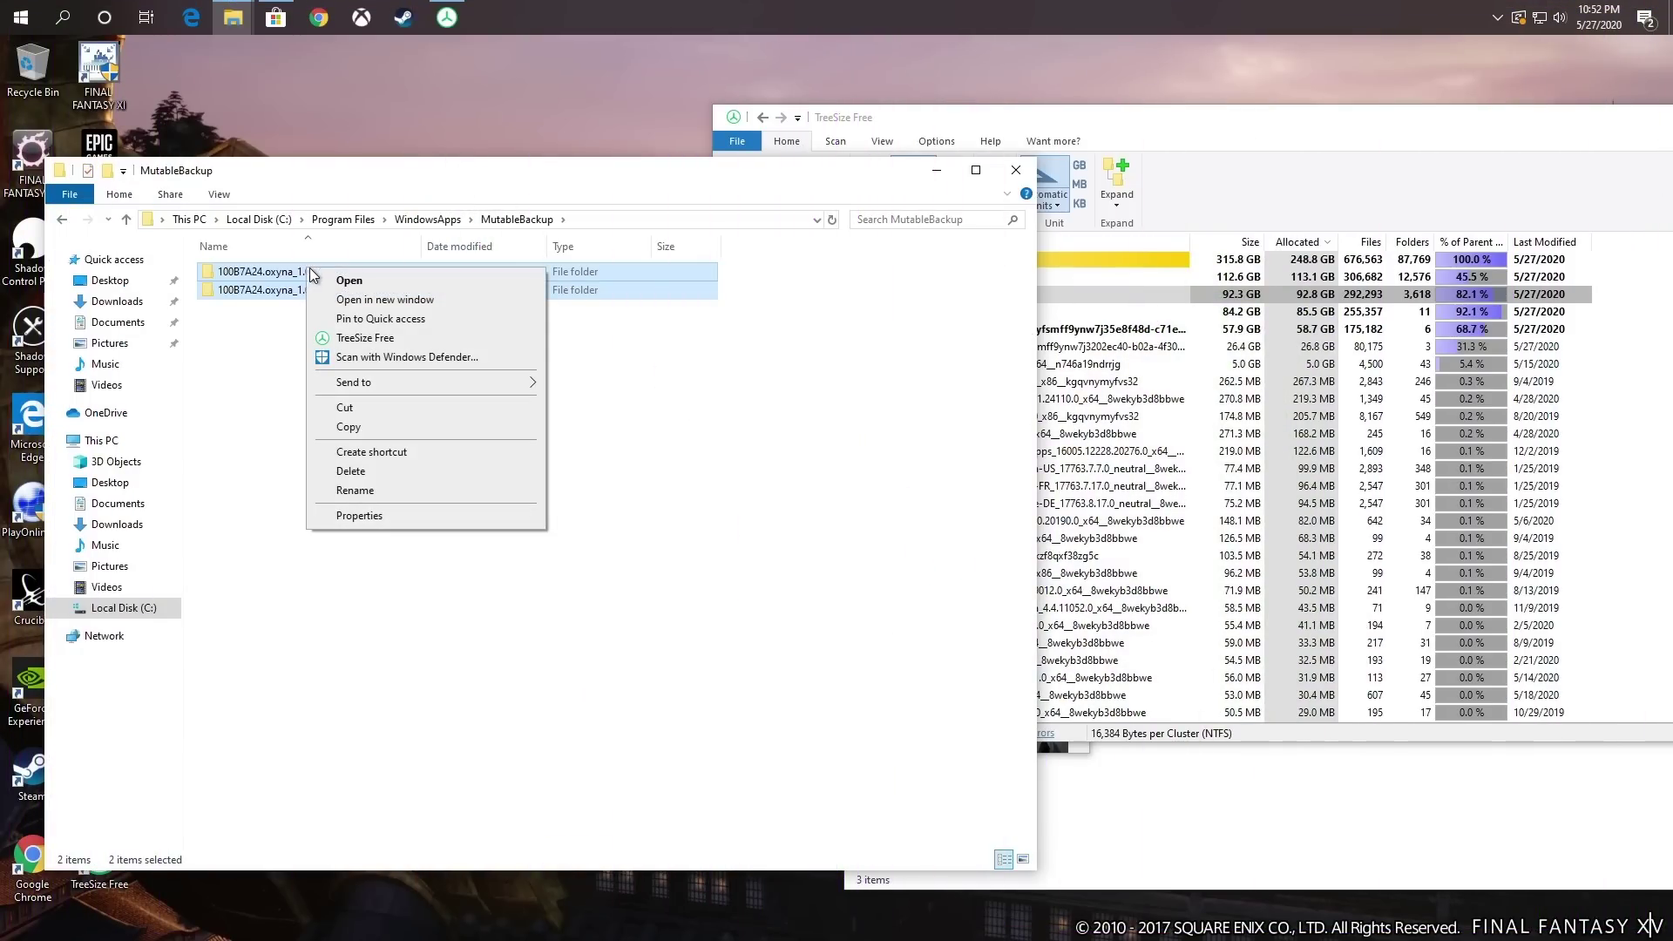
# - Delete both folders inside MutableBackup to the Recycle Bin
pyautogui.click(385, 472)
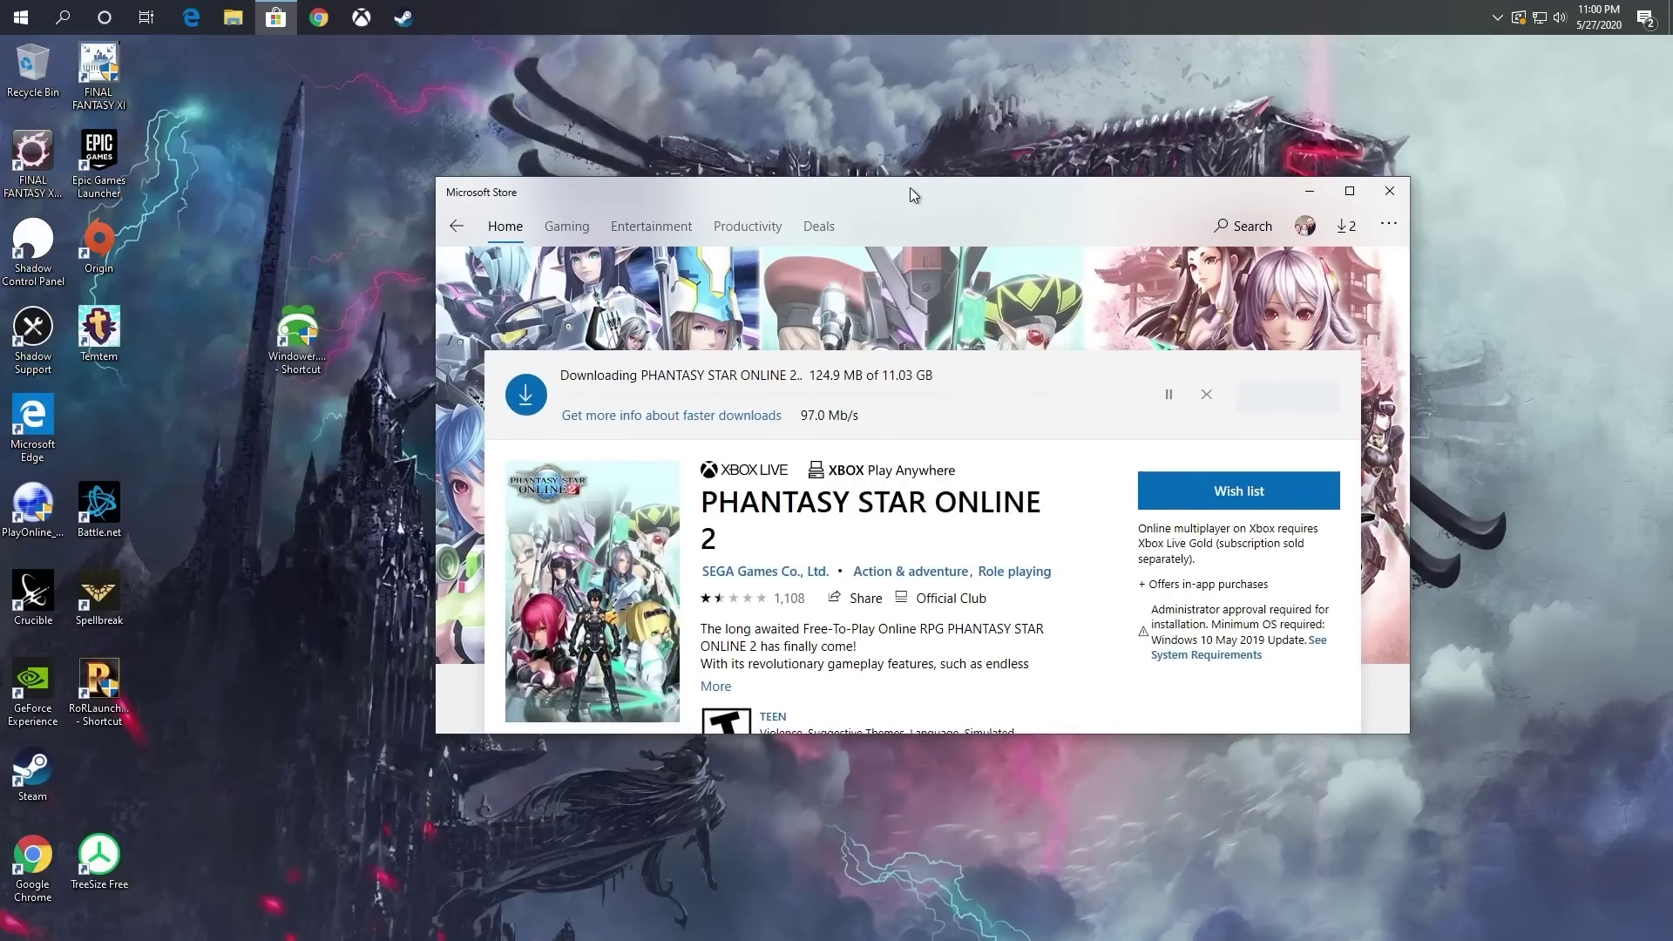
# - Move the Microsoft Store window left to watch PHANTASY STAR ONLINE 2 reach 622.3 MB of 11.03 GB
pyautogui.moveTo(909, 188); pyautogui.dragTo(854, 190)
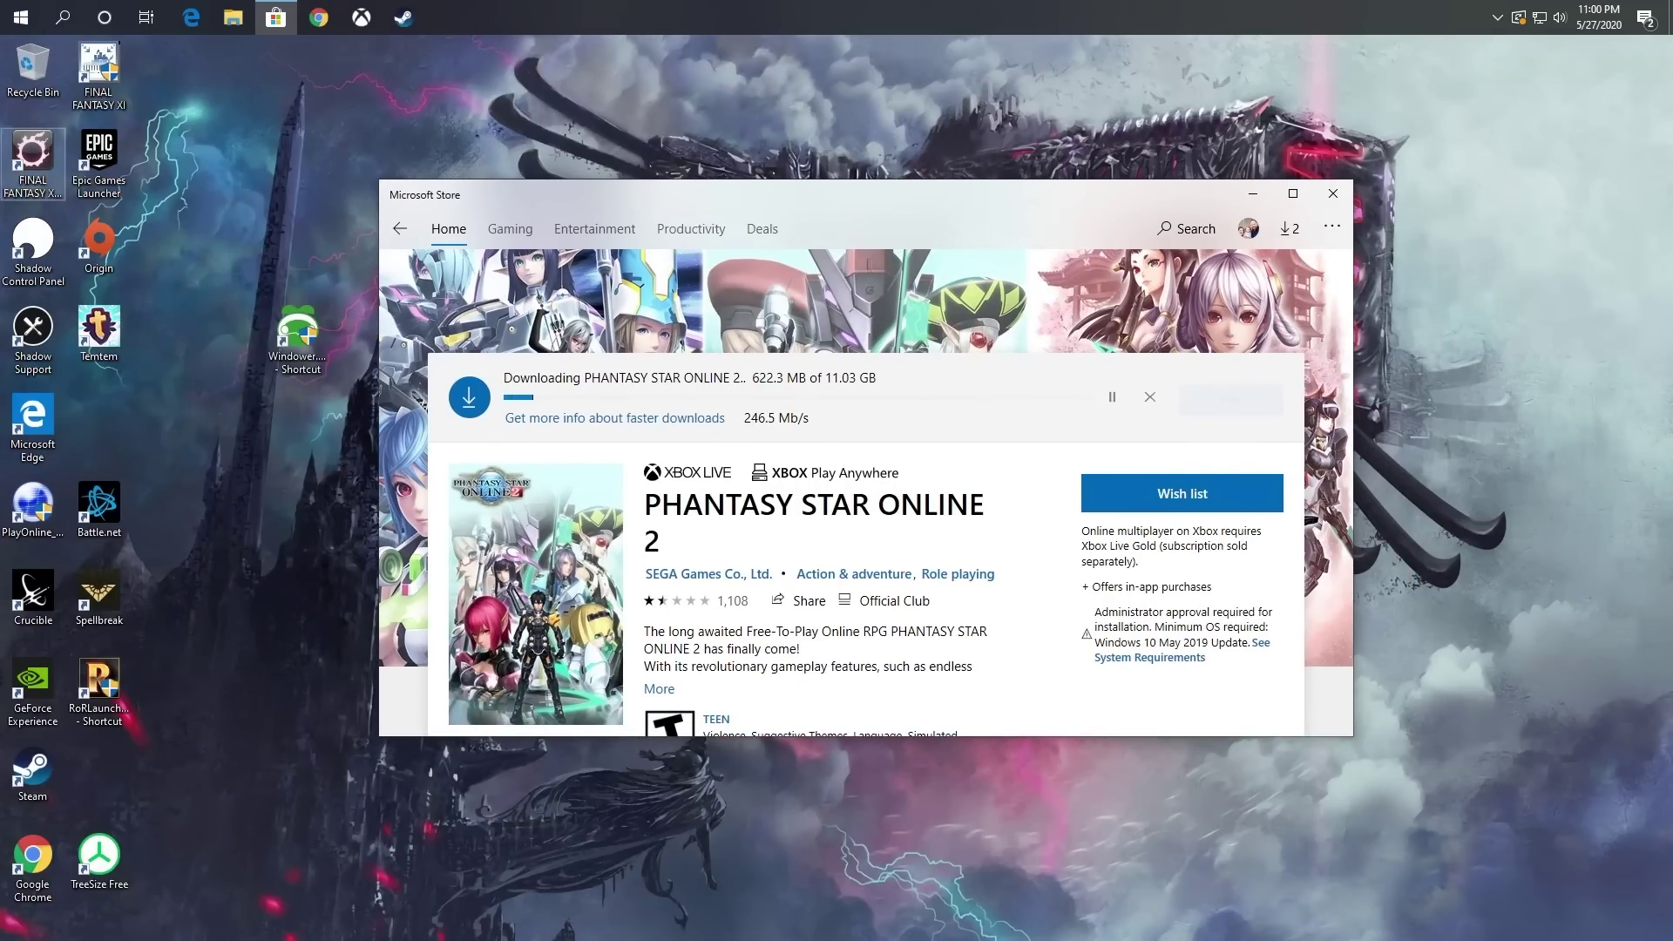